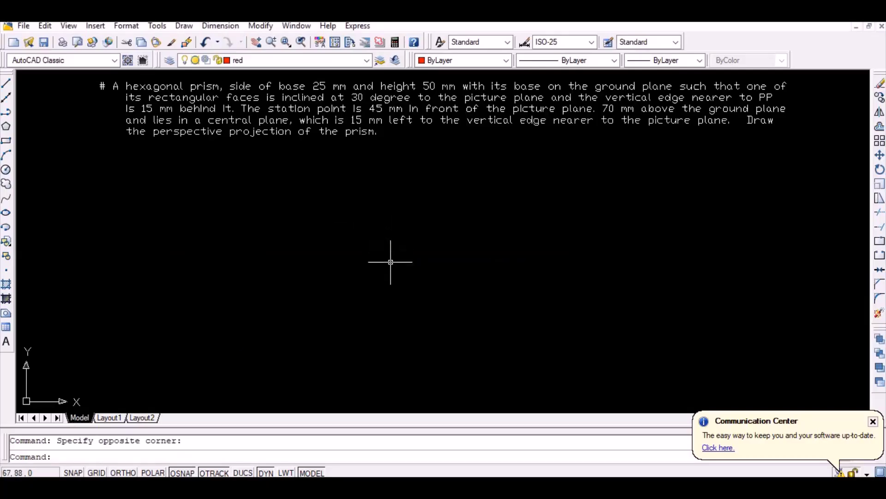
- Draw a horizontal line about 209 mm long below the problem statement, using orthogonal mode
{"action": "type", "text": "l"}
{"action": "key", "text": "Return"}
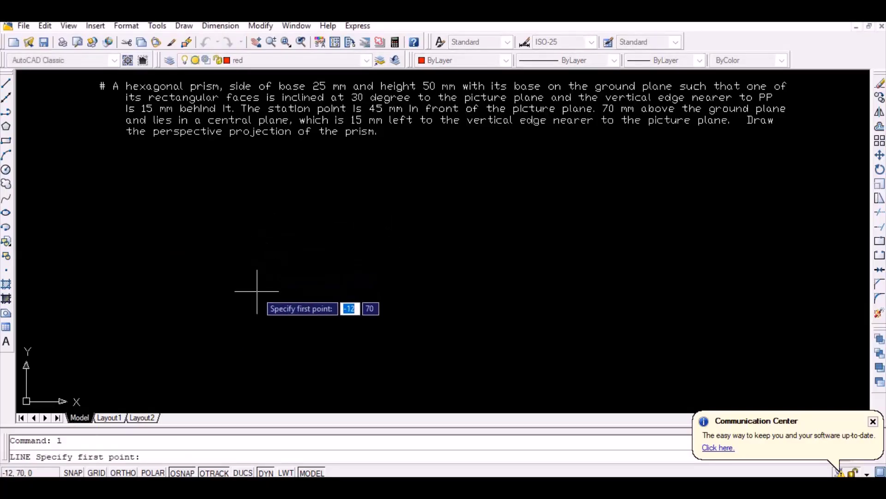
{"action": "left_click", "coordinate": [258, 291]}
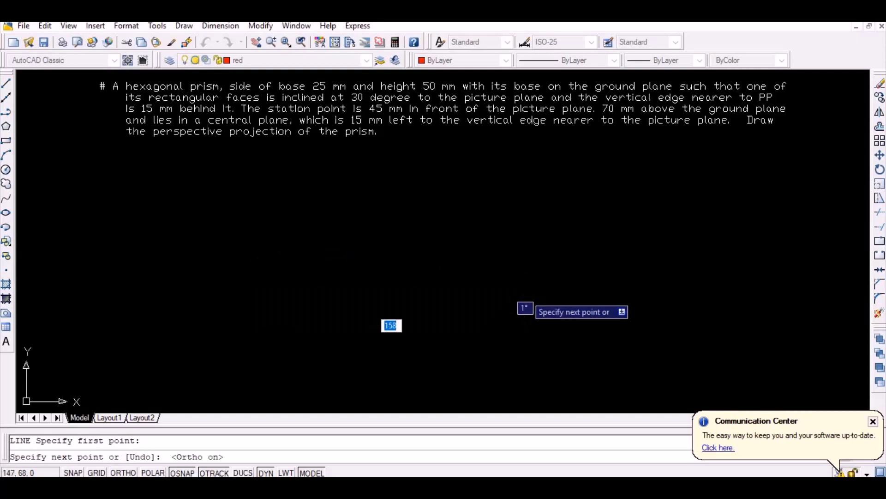
{"action": "left_click", "coordinate": [609, 292]}
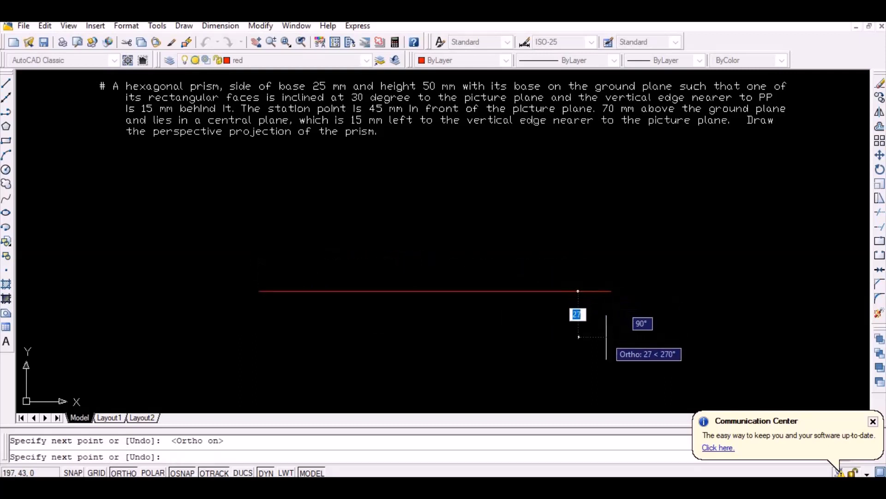
{"action": "key", "text": "Return"}
- Copy the horizontal line 45 mm straight down from its right endpoint
{"action": "type", "text": "copy"}
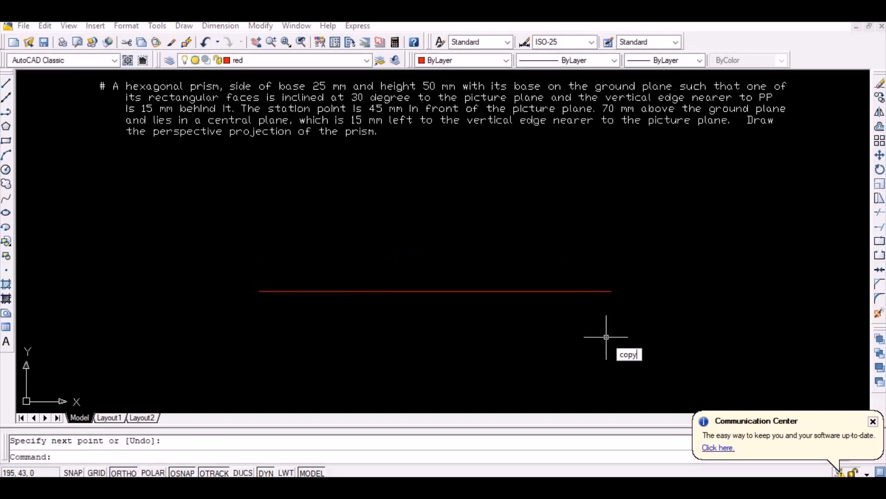
{"action": "key", "text": "Return"}
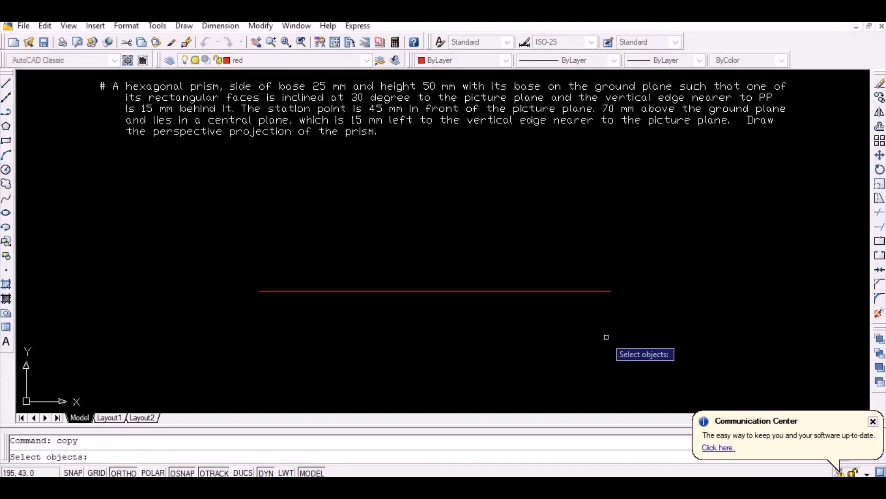
{"action": "left_click", "coordinate": [595, 292]}
{"action": "key", "text": "Return"}
{"action": "left_click", "coordinate": [611, 291]}
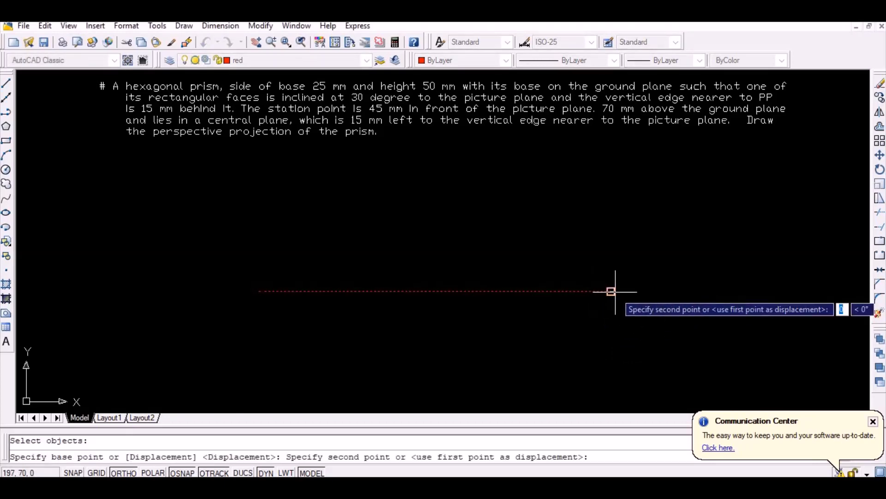
{"action": "type", "text": "45"}
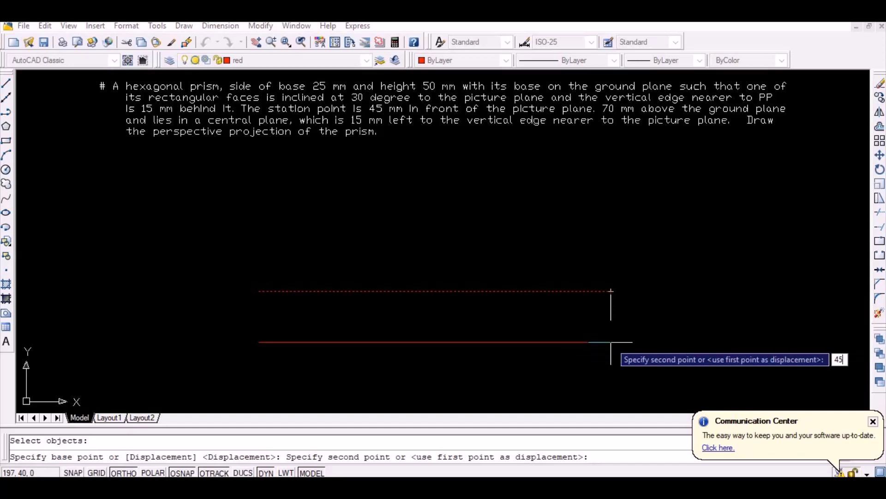
{"action": "key", "text": "Return"}
- Place a second copy of the line 115 mm below the original and fit the whole drawing in view
{"action": "type", "text": "11"}
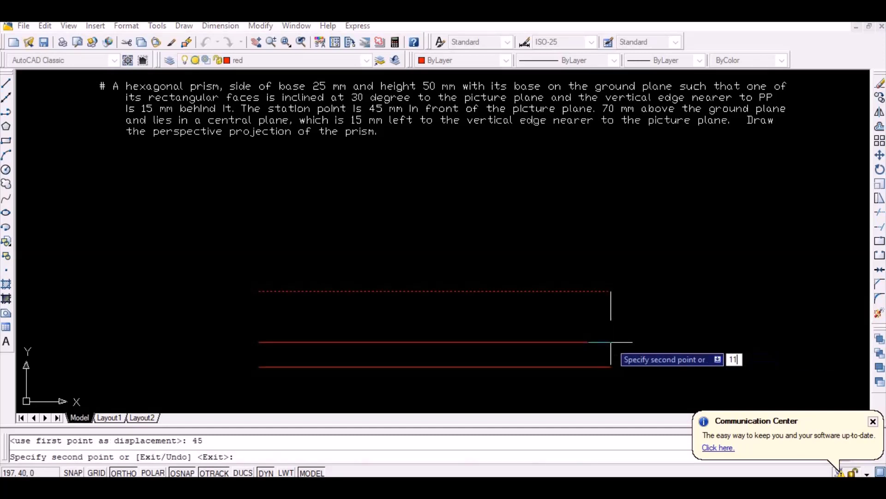
{"action": "type", "text": "5"}
{"action": "key", "text": "Return"}
{"action": "key", "text": "Return"}
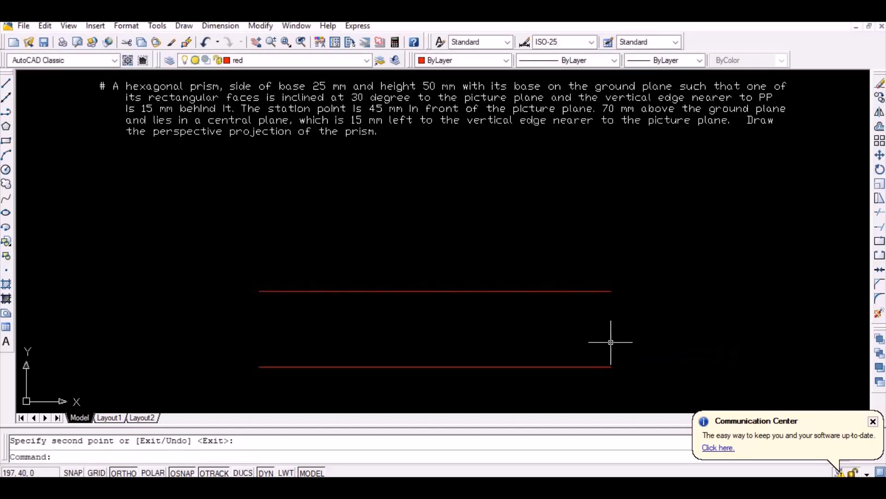
{"action": "type", "text": "z"}
{"action": "key", "text": "Return"}
{"action": "type", "text": "a"}
{"action": "key", "text": "Return"}
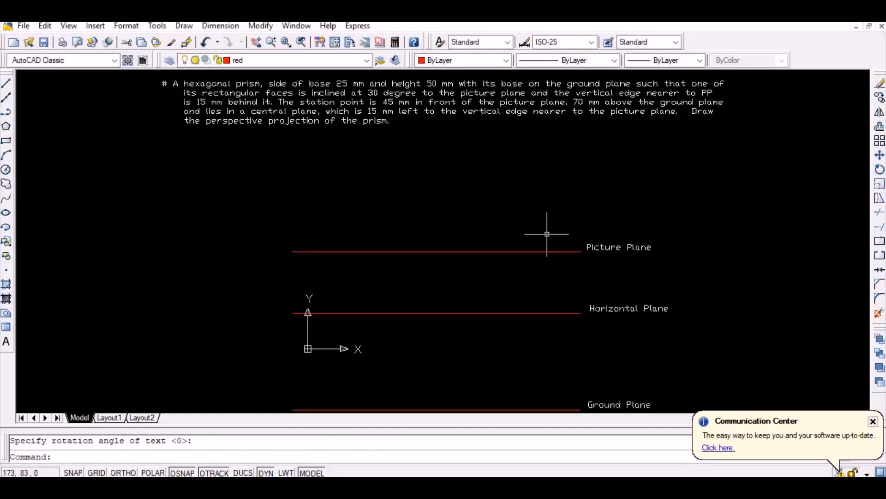
- Copy the picture plane line 15 mm straight up from its left endpoint
{"action": "type", "text": "copy"}
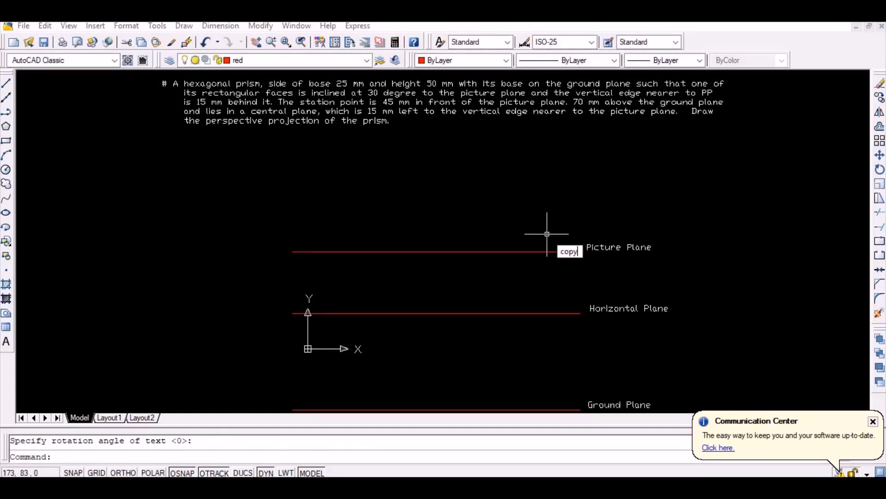
{"action": "key", "text": "Return"}
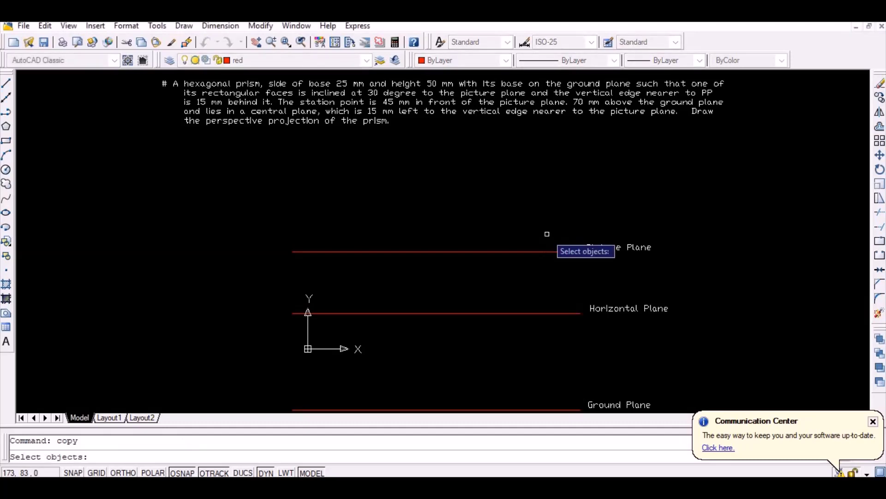
{"action": "left_click", "coordinate": [531, 251]}
{"action": "key", "text": "Return"}
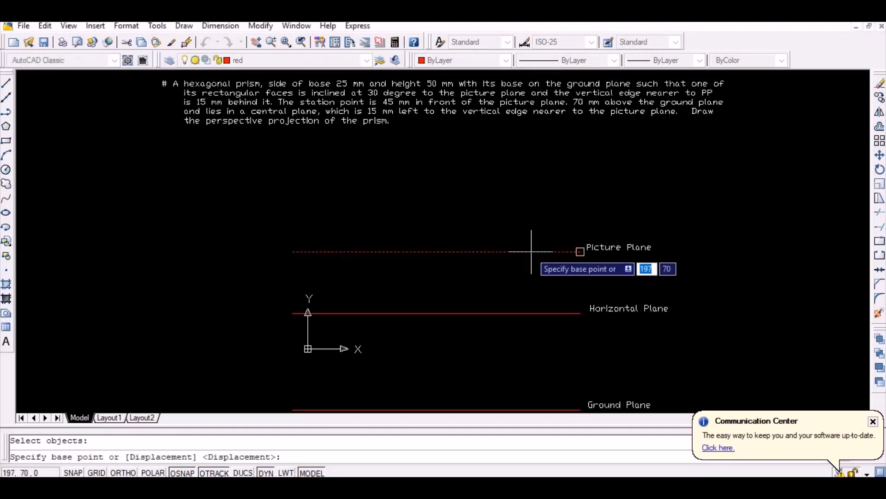
{"action": "left_click", "coordinate": [293, 252]}
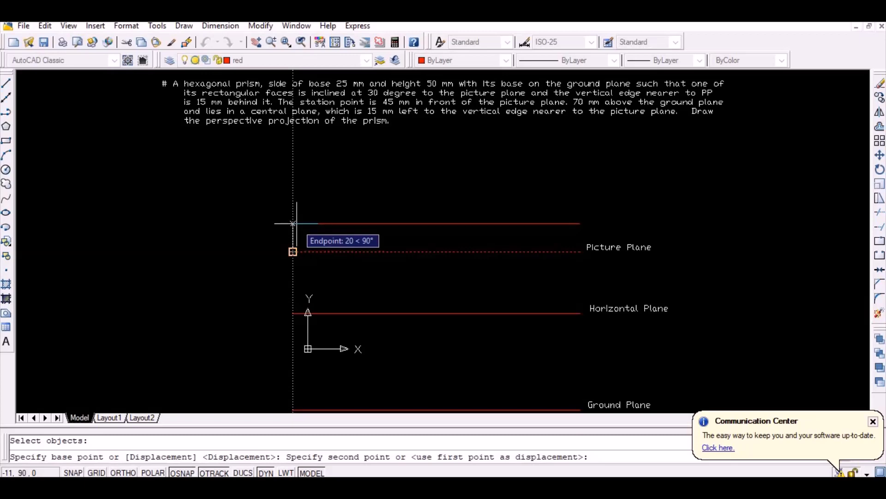
{"action": "type", "text": "15"}
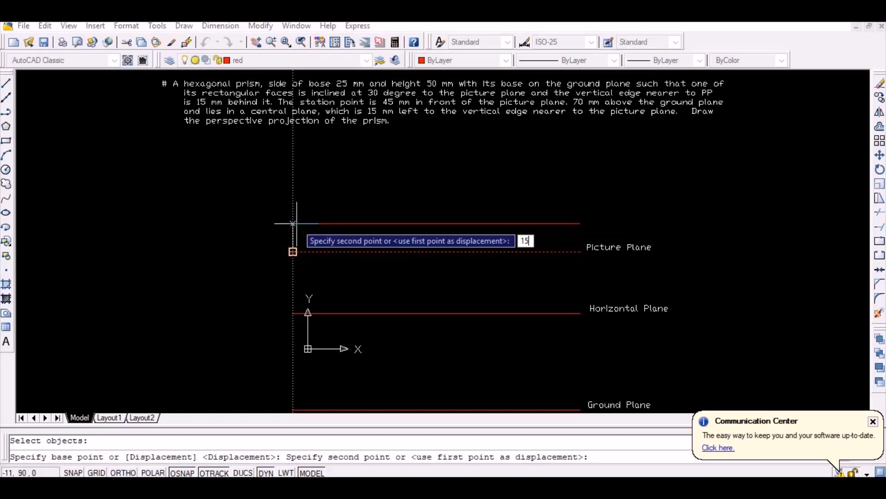
{"action": "key", "text": "Return"}
{"action": "key", "text": "Return"}
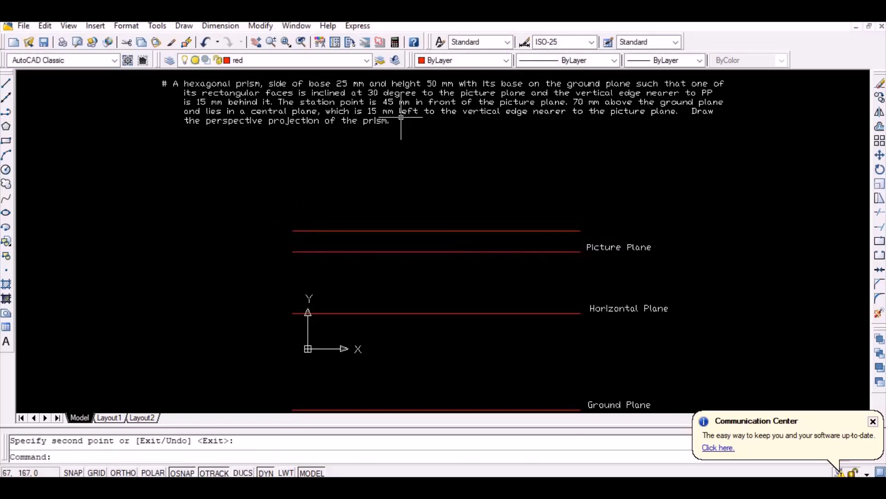
- On layer 0, draw a 25 mm vertical line upward from the midpoint of the line above the picture plane
{"action": "left_click", "coordinate": [366, 60]}
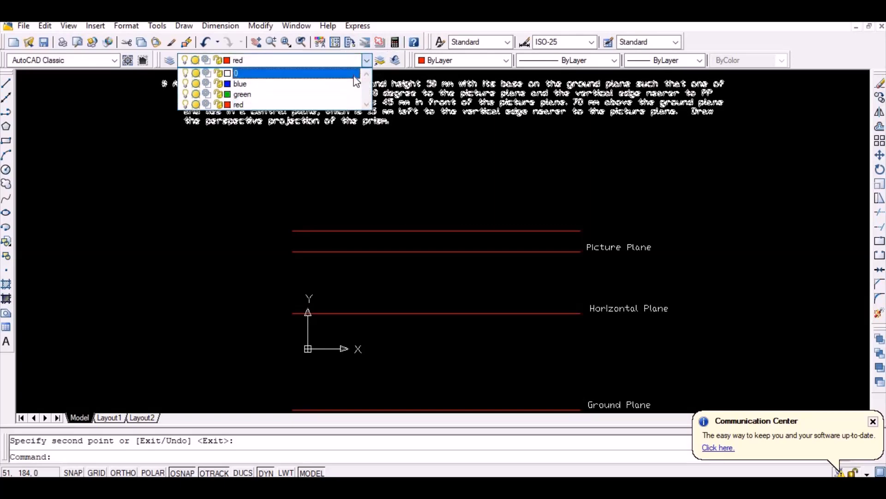
{"action": "left_click", "coordinate": [353, 77]}
{"action": "type", "text": "l"}
{"action": "key", "text": "Return"}
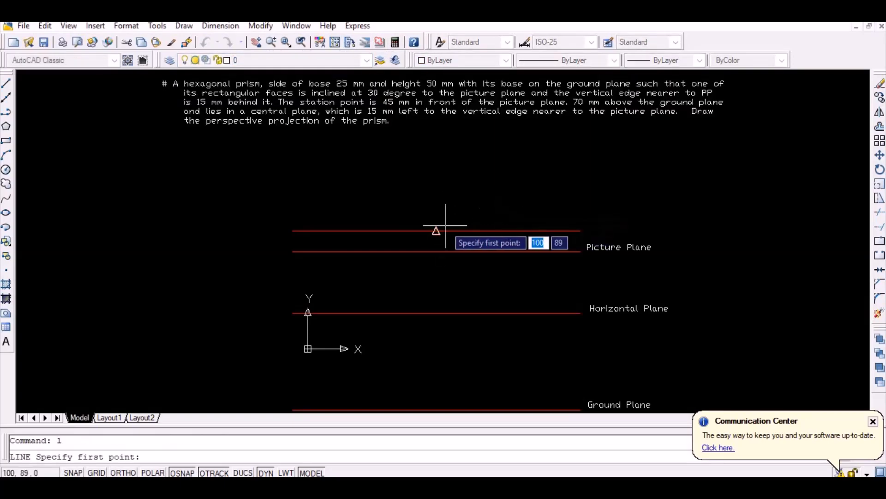
{"action": "left_click", "coordinate": [437, 230]}
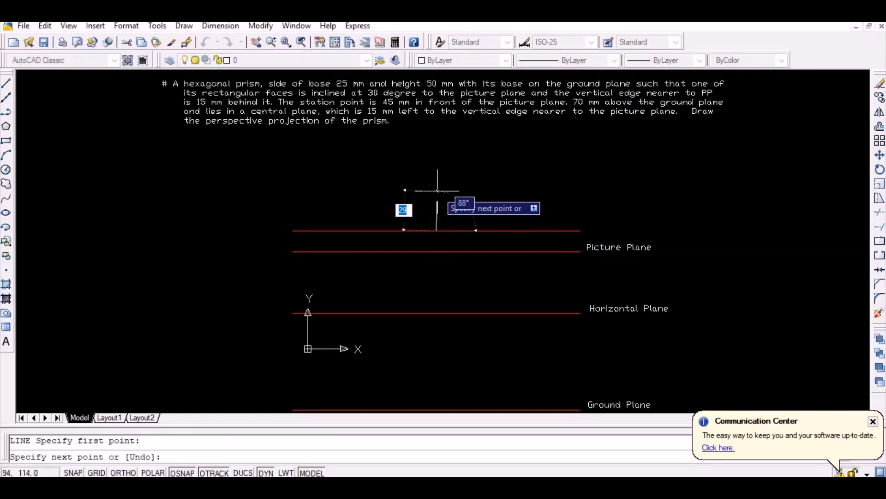
{"action": "key", "text": "F8"}
{"action": "type", "text": "25"}
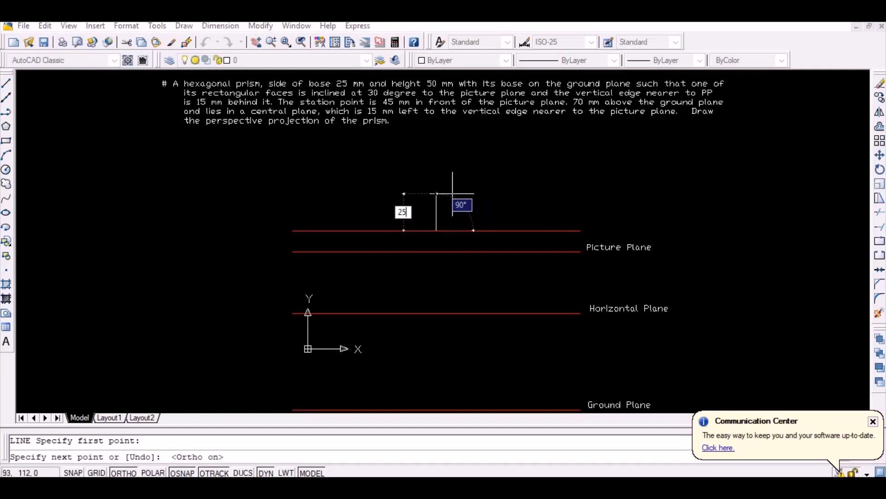
{"action": "key", "text": "Return"}
{"action": "key", "text": "Return"}
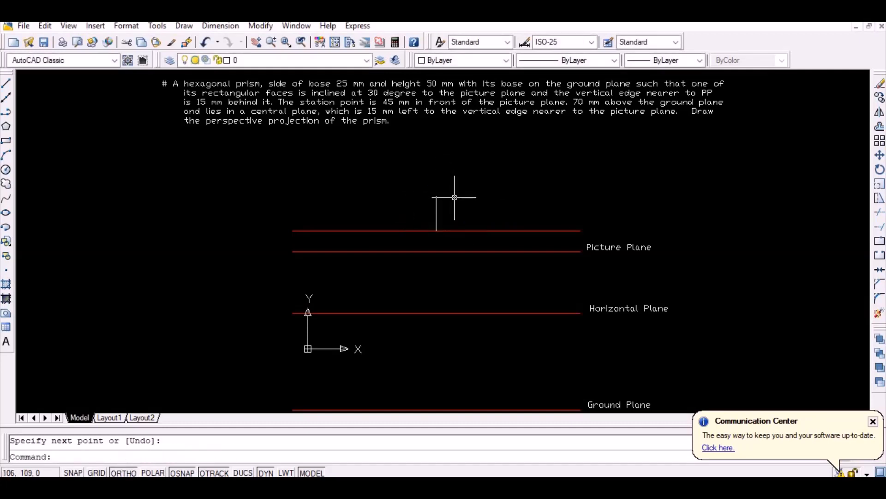
- Draw a six-sided polygon inscribed in a circle, centred on the vertical line's upper end with a vertex at its lower end
{"action": "type", "text": "polygon"}
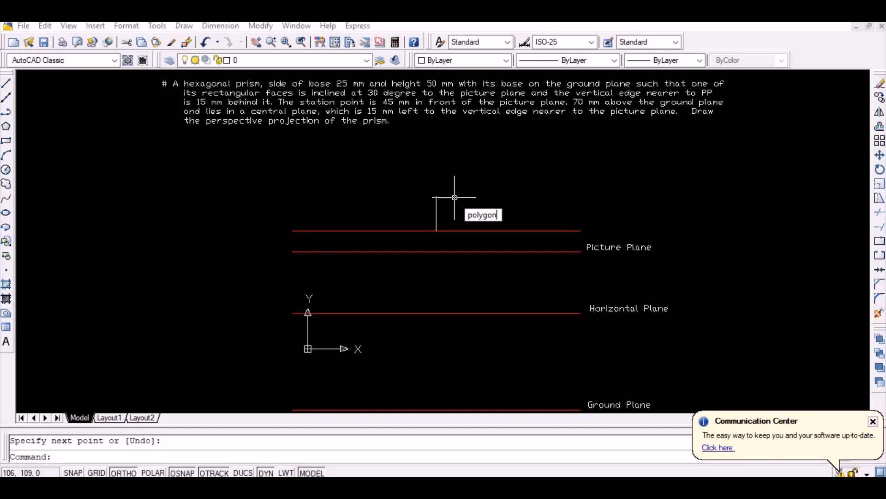
{"action": "key", "text": "Return"}
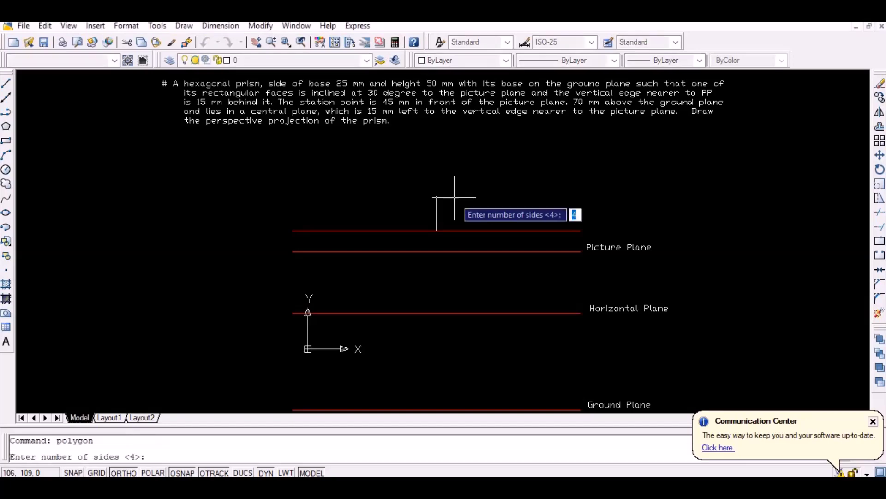
{"action": "type", "text": "6"}
{"action": "key", "text": "Return"}
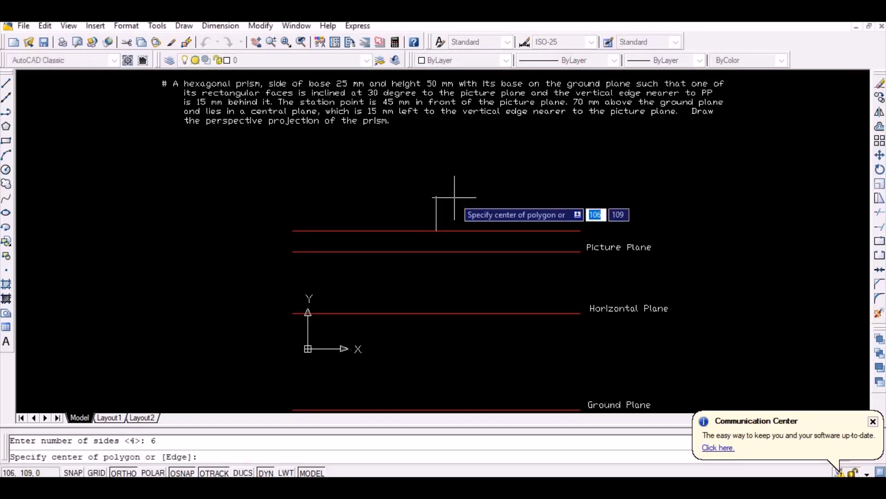
{"action": "left_click", "coordinate": [435, 195]}
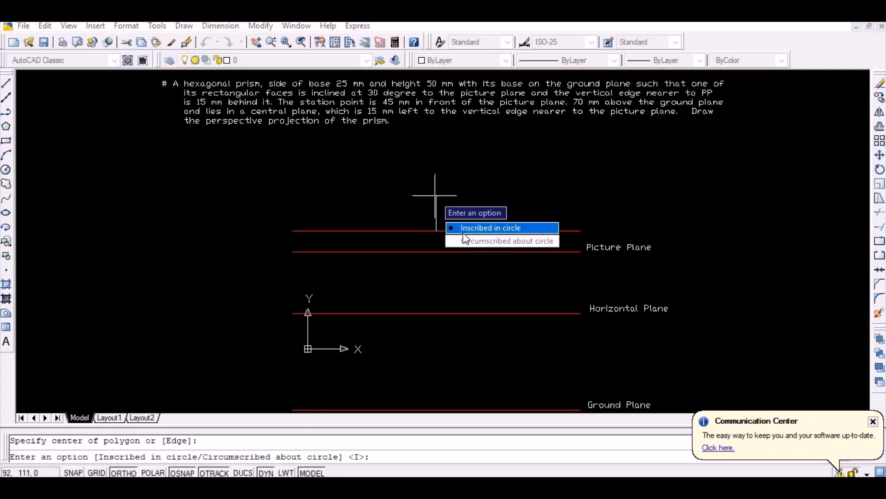
{"action": "key", "text": "Return"}
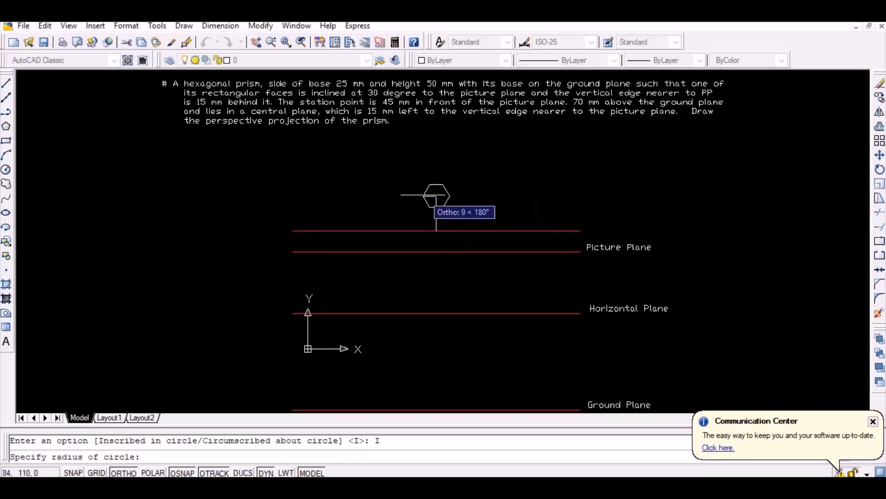
{"action": "left_click", "coordinate": [436, 230]}
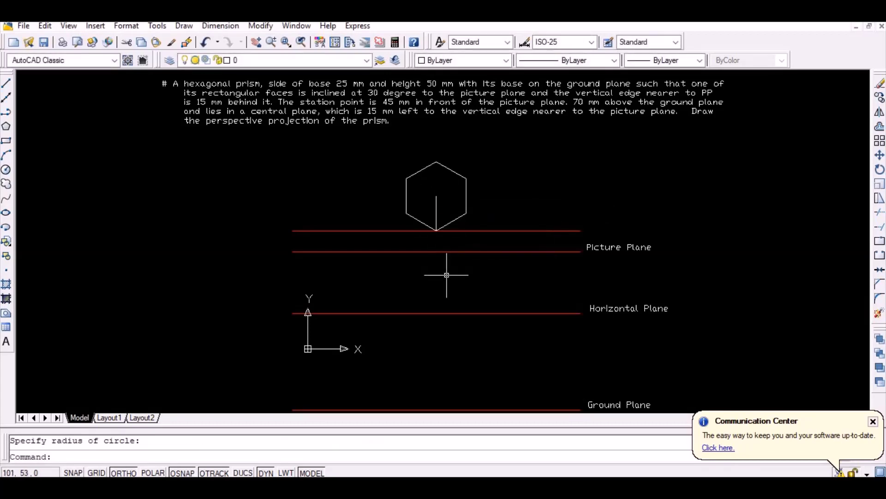
{"action": "left_click", "coordinate": [414, 149]}
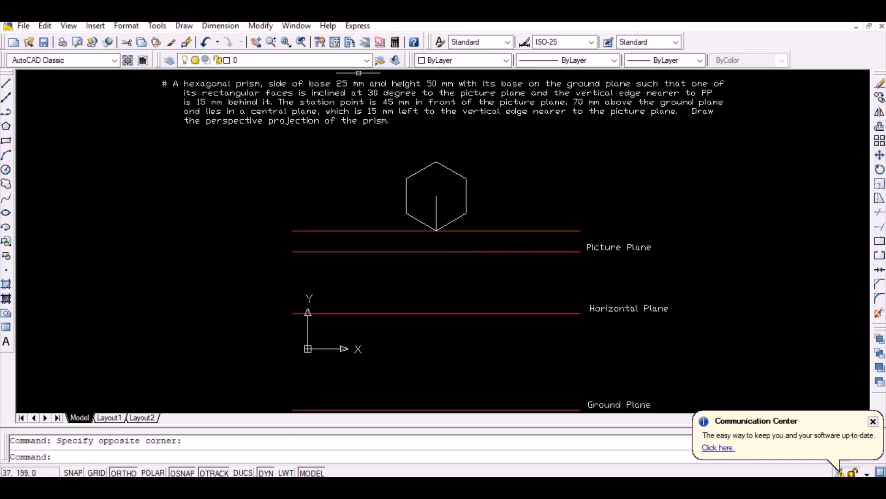
- On the blue layer, draw a diagonal between the hexagon's lower-left and upper-right vertices
{"action": "left_click", "coordinate": [364, 60]}
{"action": "left_click", "coordinate": [323, 78]}
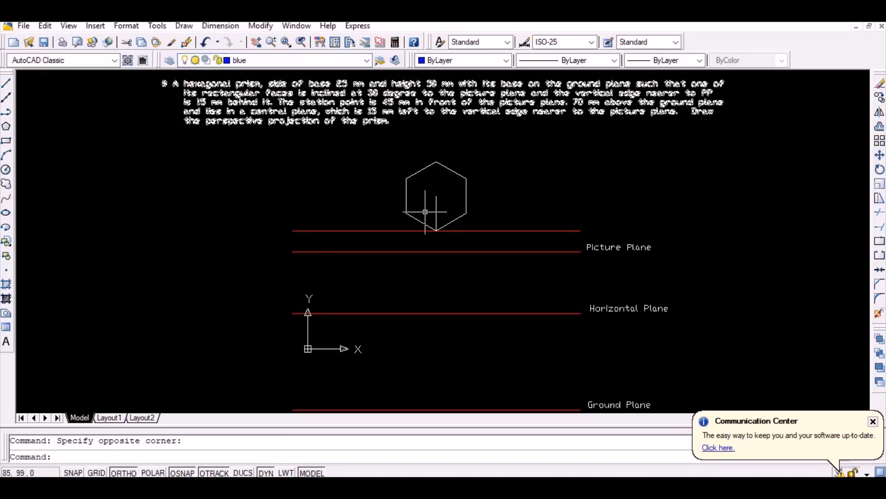
{"action": "key", "text": "Escape"}
{"action": "type", "text": "l"}
{"action": "key", "text": "Return"}
{"action": "left_click", "coordinate": [437, 230]}
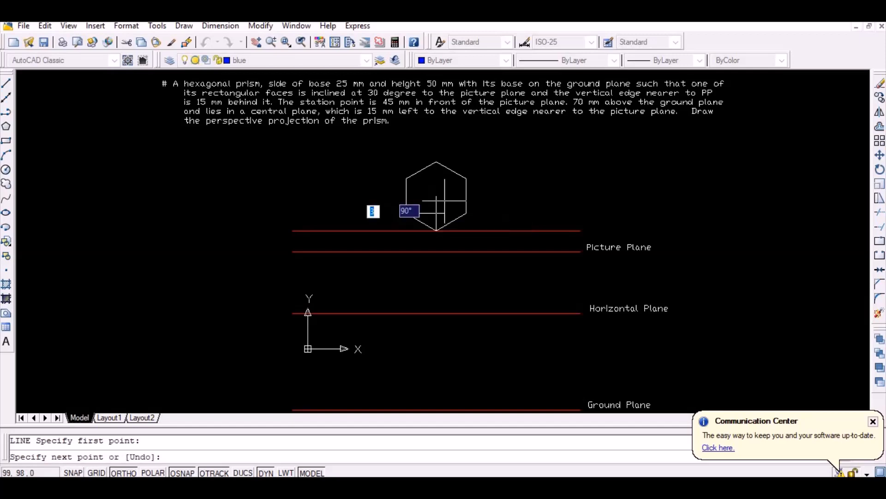
{"action": "left_click", "coordinate": [445, 199]}
{"action": "key", "text": "F8"}
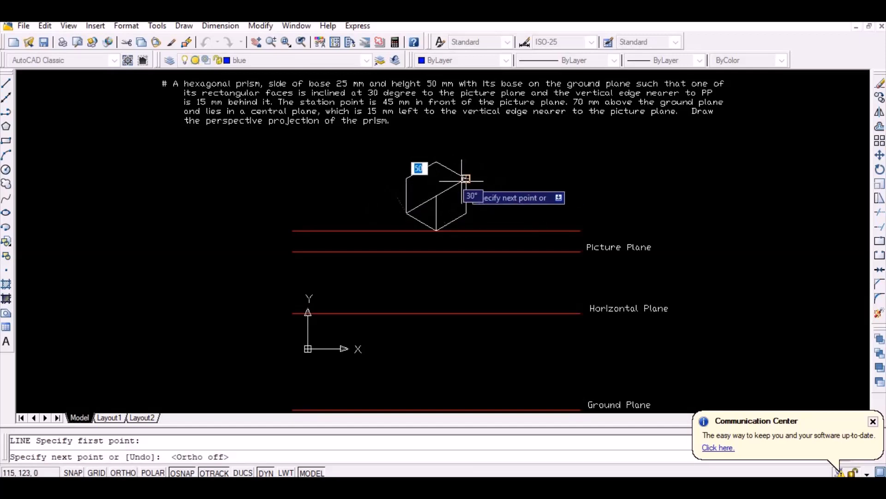
{"action": "left_click", "coordinate": [466, 178]}
{"action": "key", "text": "Return"}
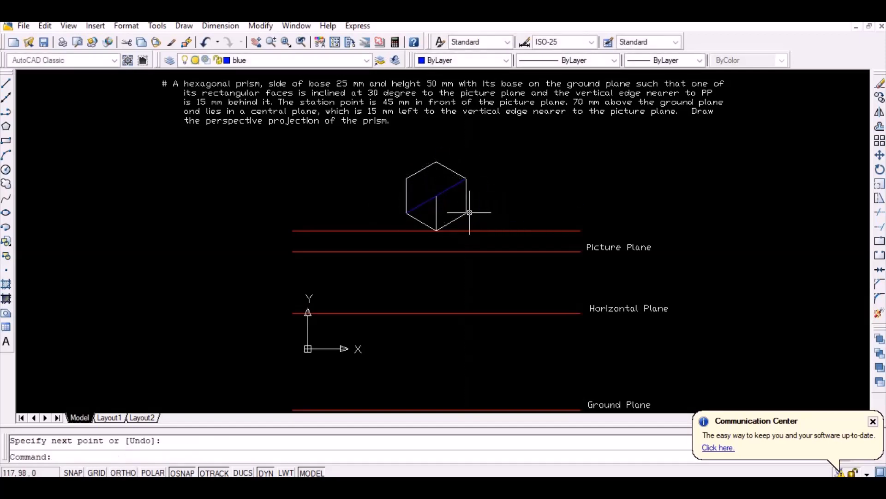
- Erase the vertical construction line inside the hexagon and the helper line 15 mm above the picture plane
{"action": "type", "text": "e"}
{"action": "key", "text": "Return"}
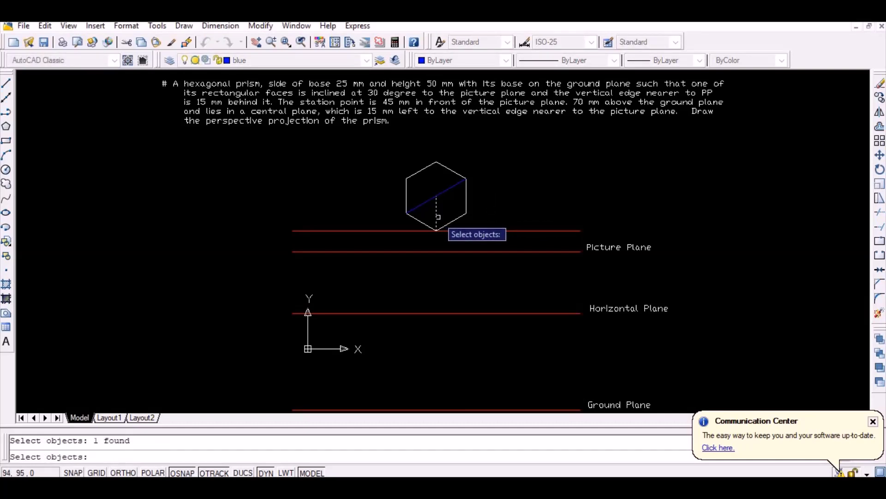
{"action": "key", "text": "Return"}
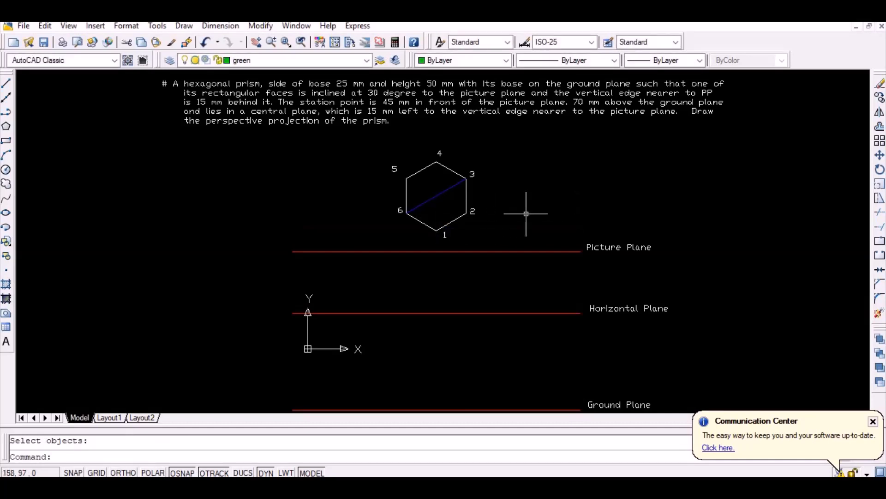
- Draw a vertical line on the green layer from hexagon vertex 1 down past the horizontal plane line
{"action": "type", "text": "l"}
{"action": "key", "text": "Return"}
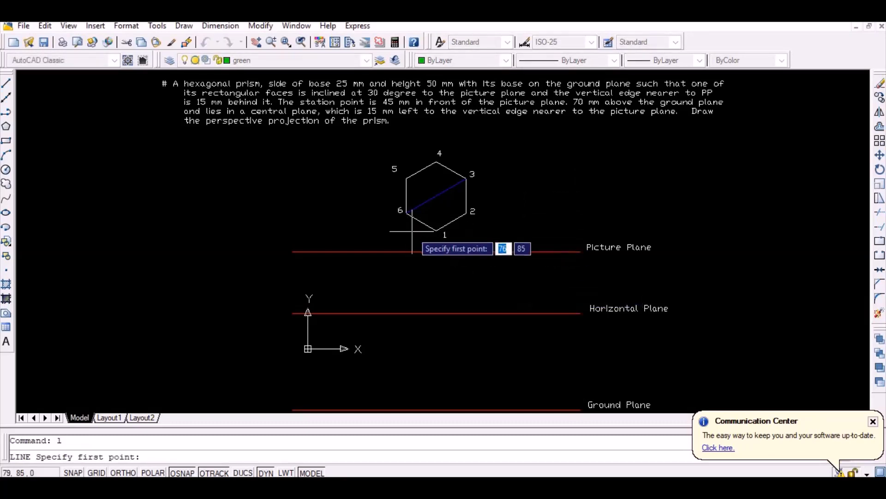
{"action": "left_click", "coordinate": [436, 231]}
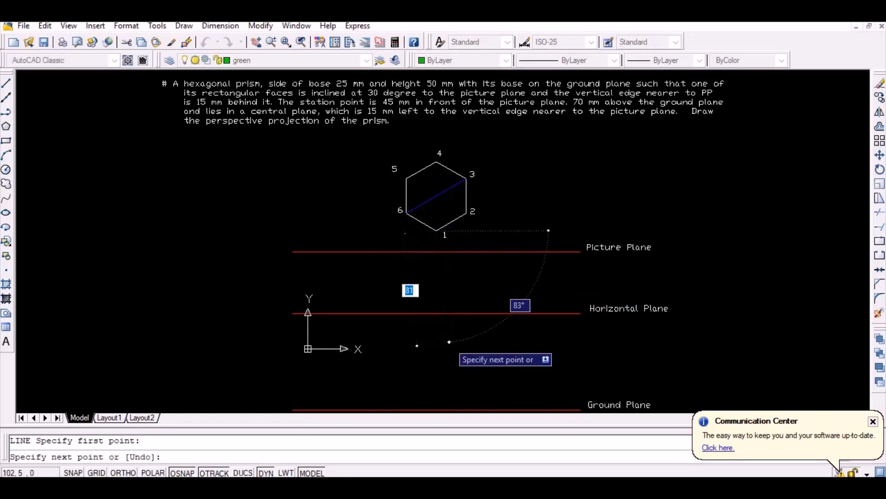
{"action": "key", "text": "F8"}
{"action": "left_click", "coordinate": [438, 330]}
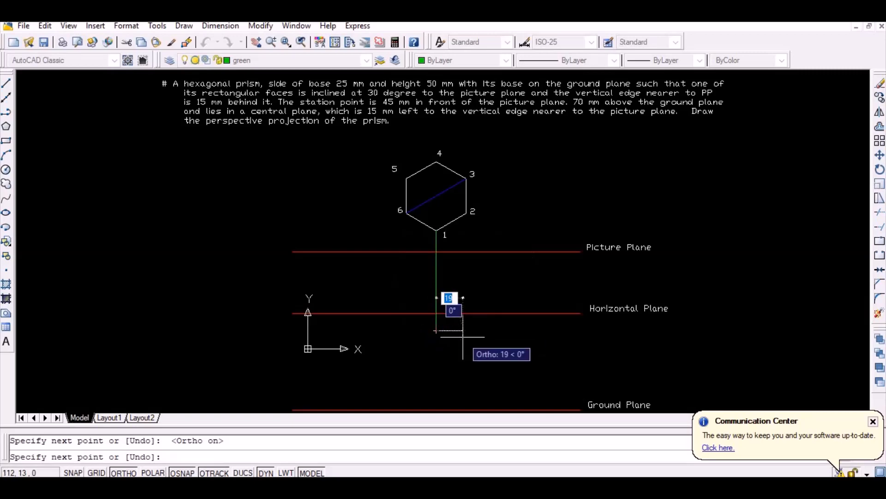
{"action": "key", "text": "Return"}
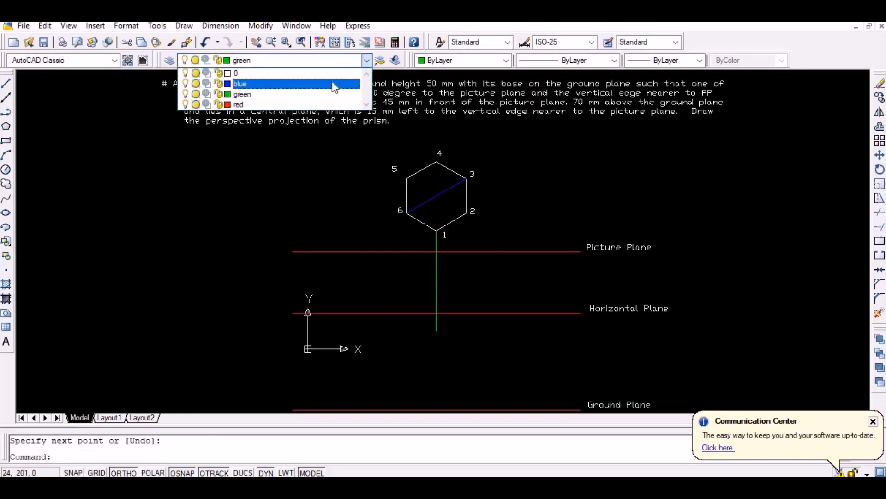
- On the blue layer, place a point where the green vertical line crosses the horizontal plane, and set PDMODE to 3
{"action": "left_click", "coordinate": [336, 82]}
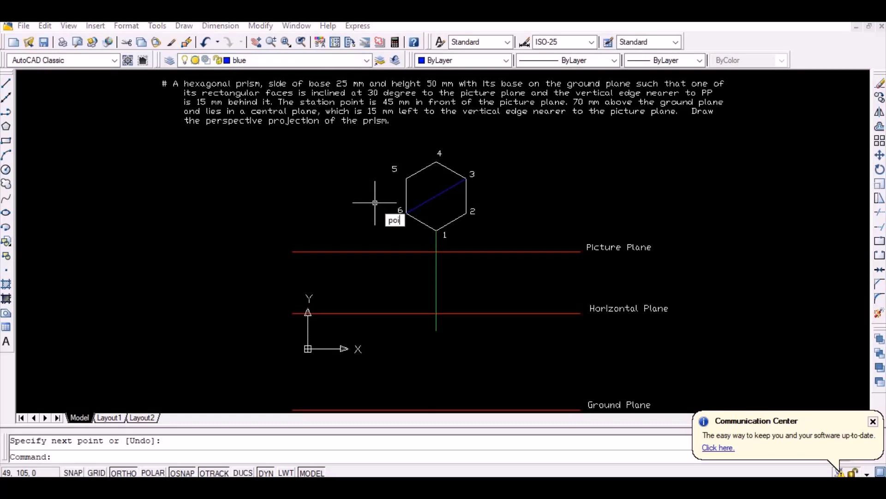
{"action": "key", "text": "Return"}
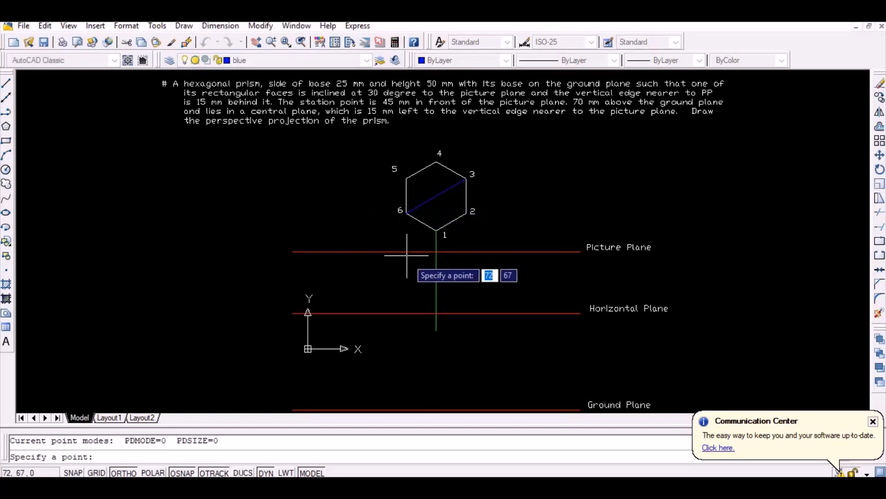
{"action": "left_click", "coordinate": [436, 314]}
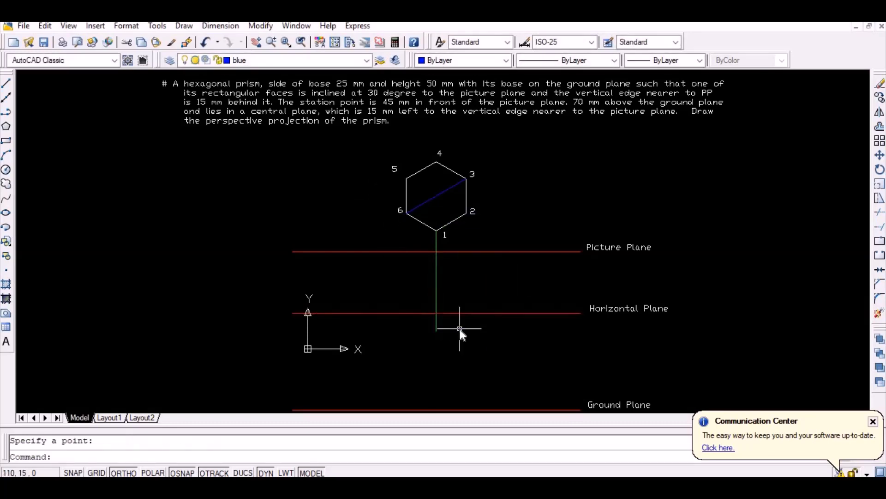
{"action": "type", "text": "pdmode"}
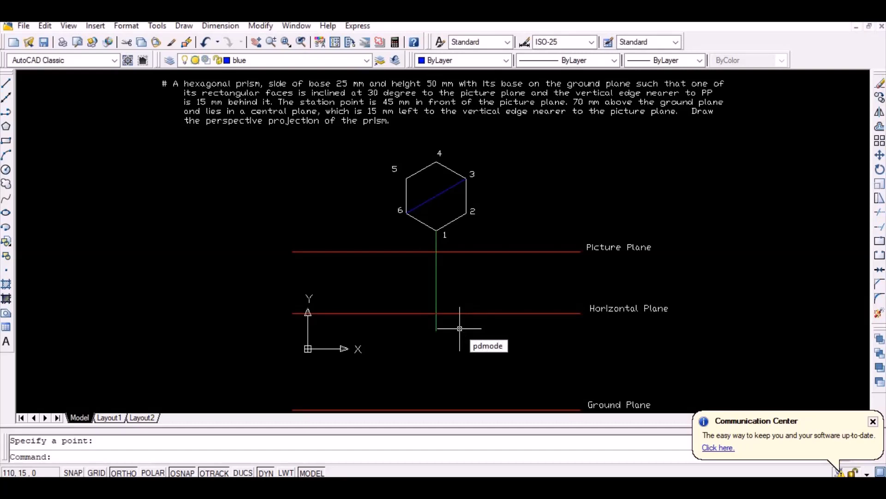
{"action": "key", "text": "Return"}
{"action": "type", "text": "3"}
{"action": "key", "text": "Return"}
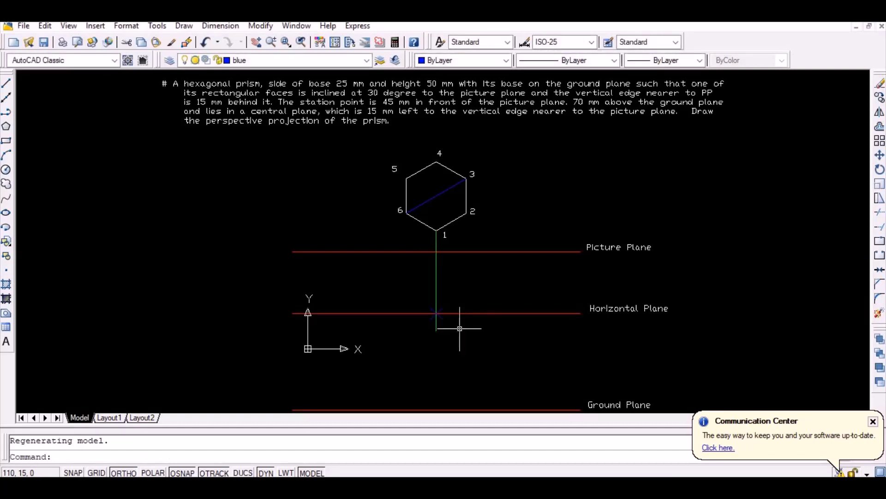
- Copy the point 15 mm to the left along the horizontal plane line
{"action": "type", "text": "copy"}
{"action": "key", "text": "Return"}
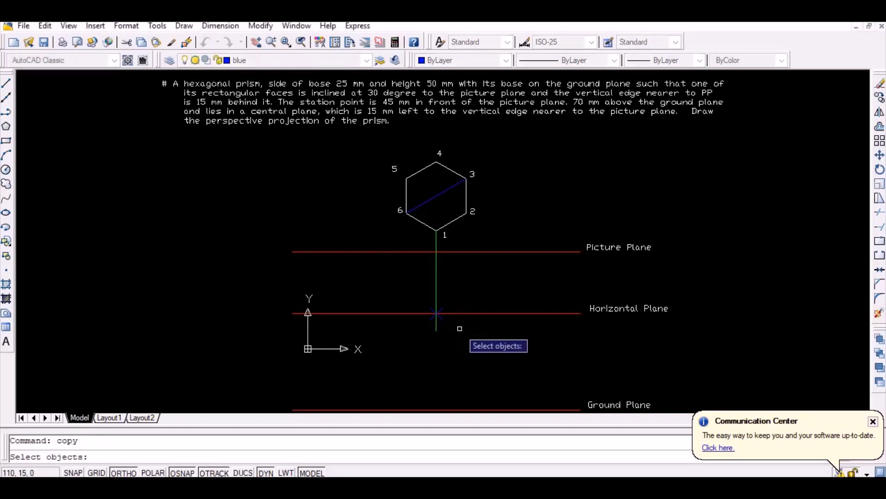
{"action": "key", "text": "Return"}
{"action": "left_click", "coordinate": [440, 315]}
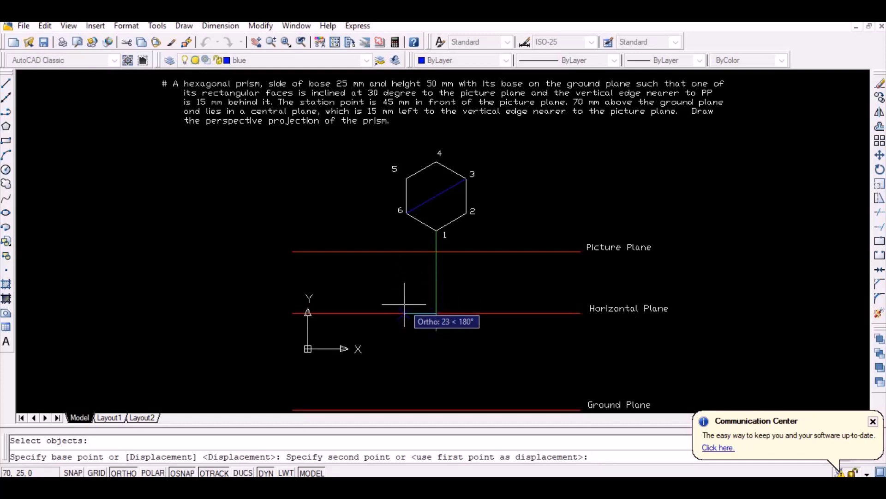
{"action": "type", "text": "15"}
{"action": "key", "text": "Return"}
{"action": "key", "text": "Return"}
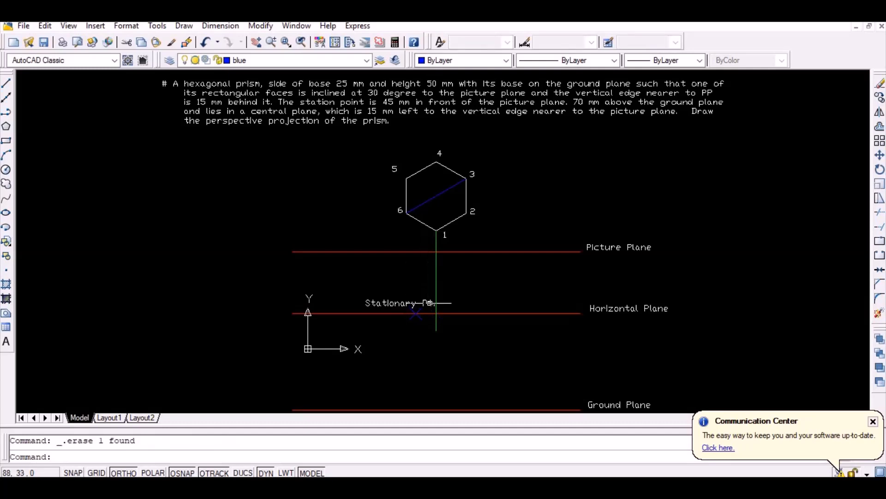
- Draw a line at 30° from the stationary point up to the right, extending beyond the picture plane
{"action": "key", "text": "l"}
{"action": "key", "text": "Return"}
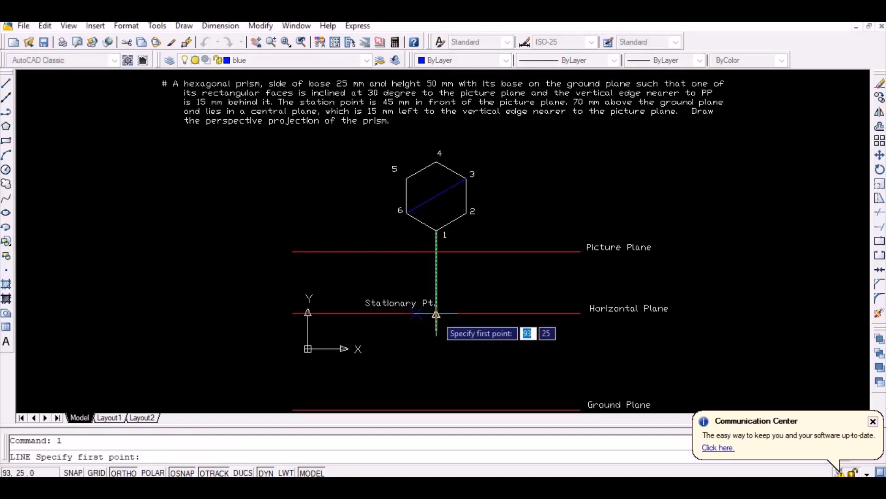
{"action": "left_click", "coordinate": [436, 313]}
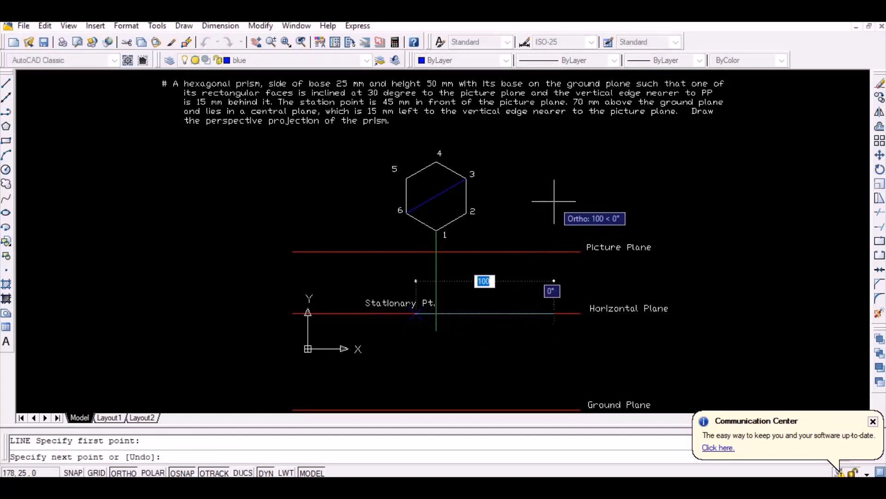
{"action": "key", "text": "F8"}
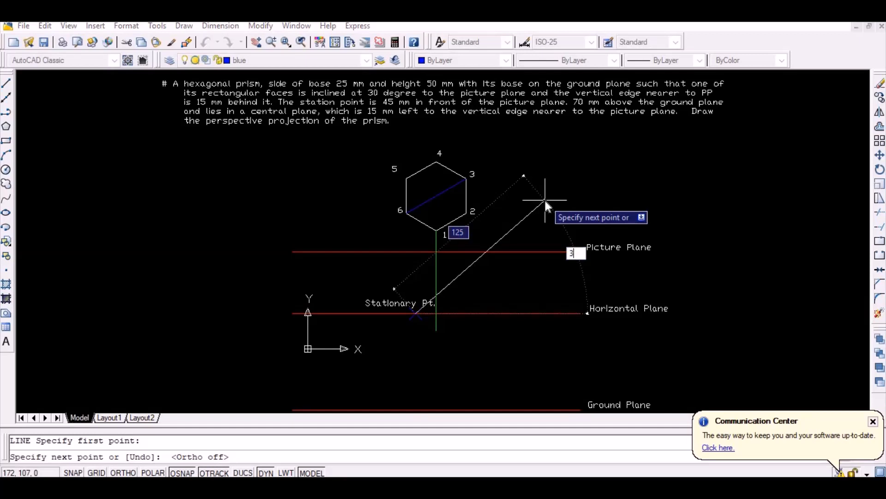
{"action": "type", "text": "30"}
{"action": "key", "text": "Tab"}
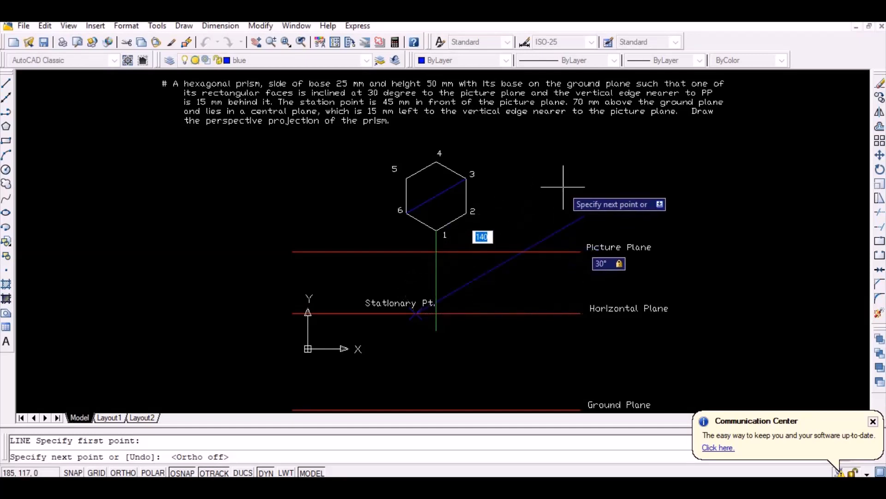
{"action": "left_click", "coordinate": [564, 187]}
{"action": "key", "text": "Return"}
- Draw a line at 150° from the stationary point up to the left, extending beyond the picture plane
{"action": "key", "text": "Return"}
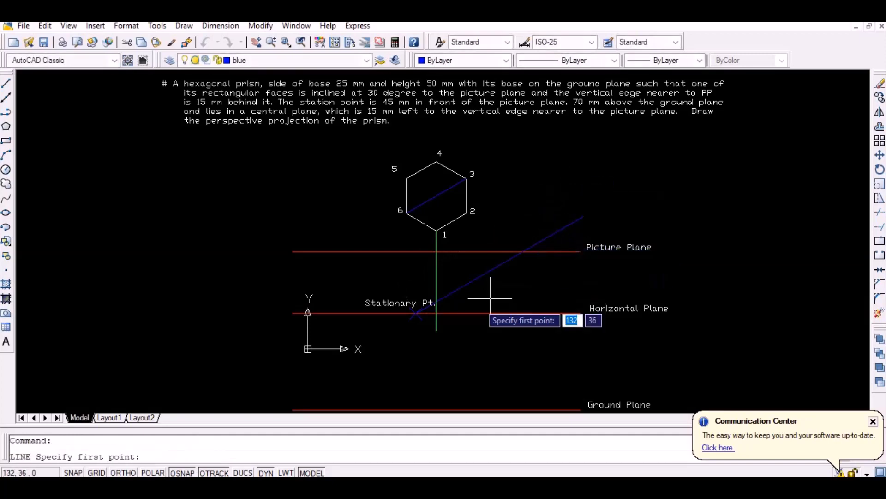
{"action": "left_click", "coordinate": [411, 317]}
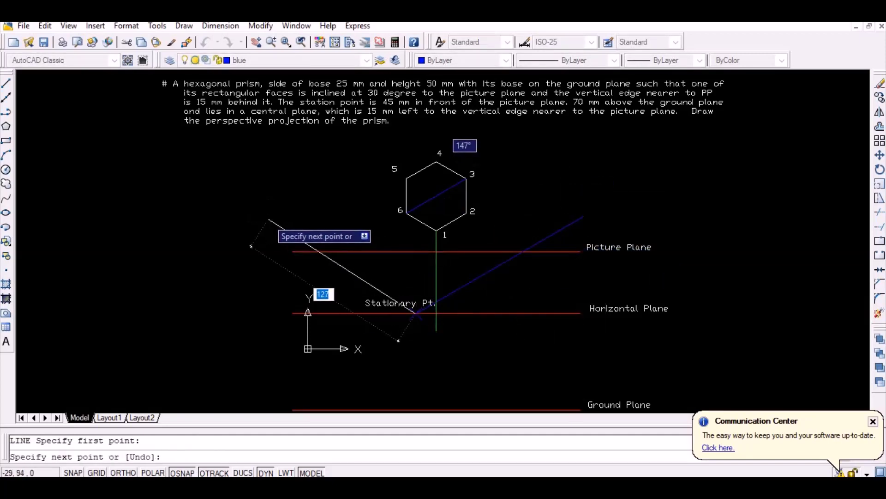
{"action": "type", "text": "150"}
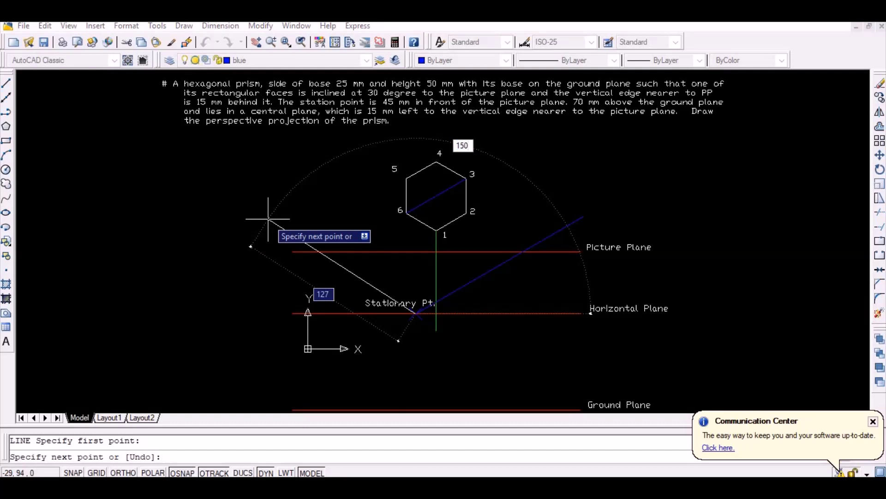
{"action": "key", "text": "Tab"}
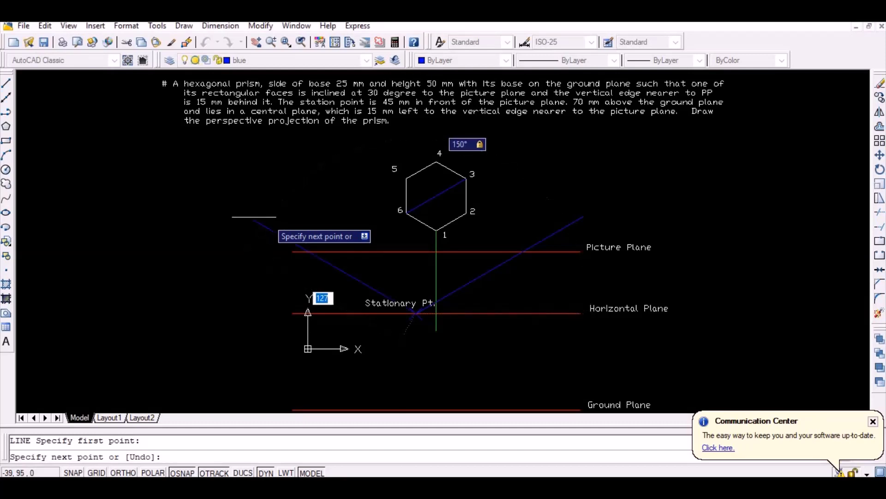
{"action": "left_click", "coordinate": [253, 218]}
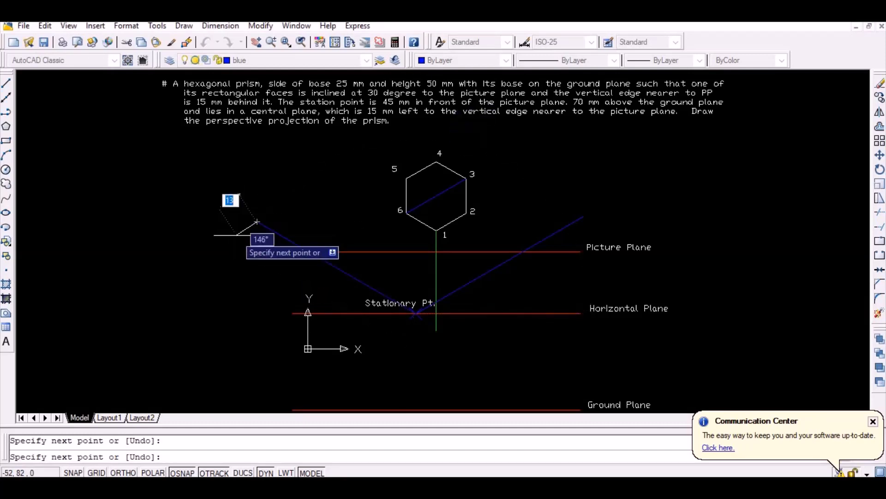
{"action": "key", "text": "Return"}
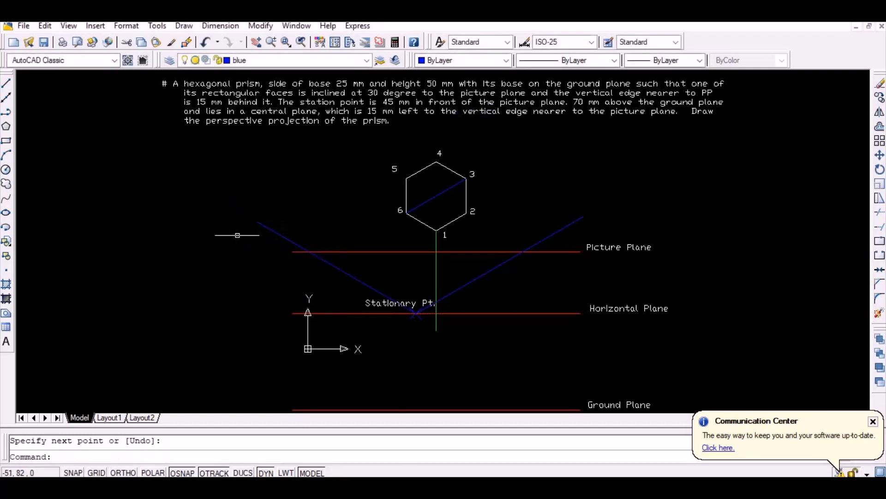
- On the green layer, draw a vertical line from the left inclined line's picture plane intersection down to the horizontal plane
{"action": "left_click", "coordinate": [366, 60]}
{"action": "left_click", "coordinate": [355, 93]}
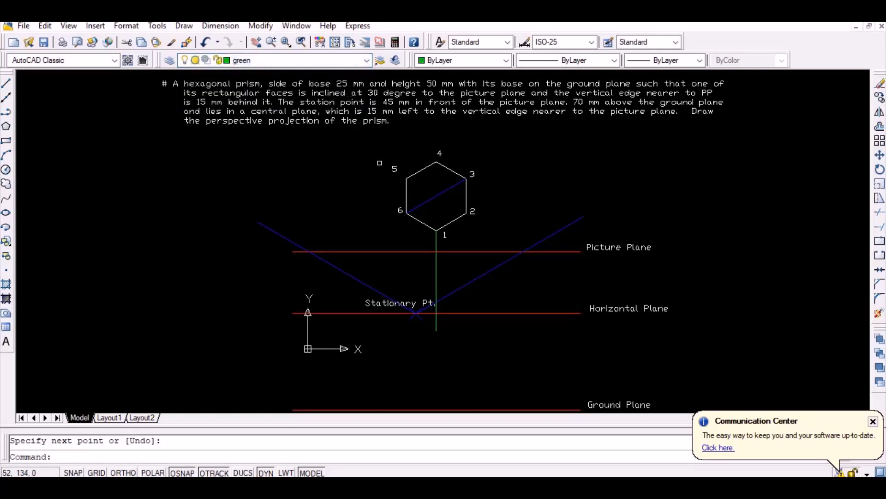
{"action": "type", "text": "l"}
{"action": "key", "text": "Return"}
{"action": "left_click", "coordinate": [308, 251]}
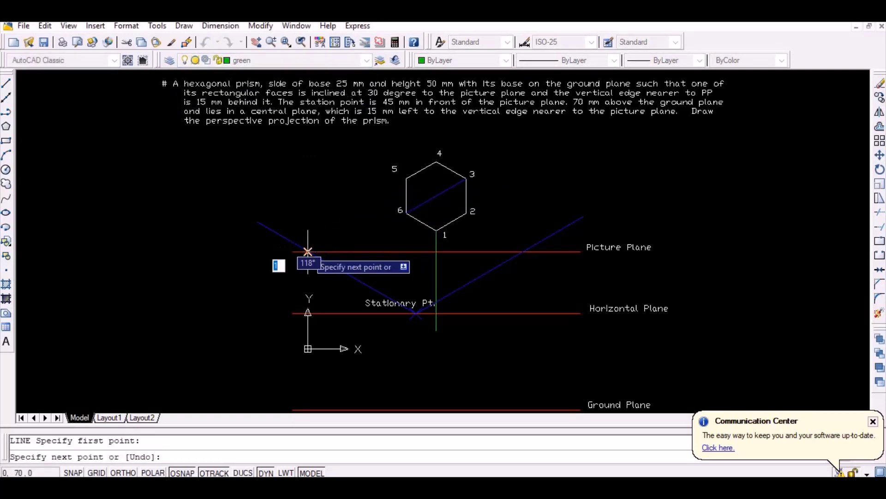
{"action": "key", "text": "F8"}
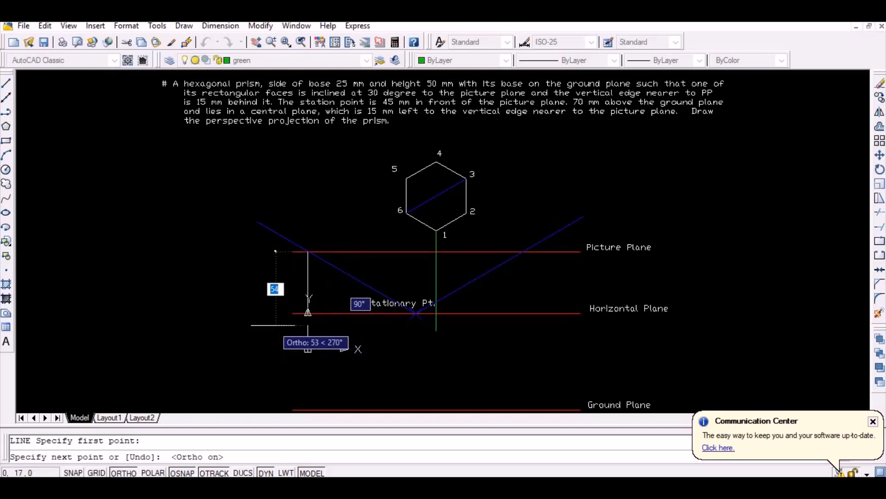
{"action": "left_click", "coordinate": [308, 348]}
{"action": "key", "text": "Return"}
- Draw a vertical line from the right inclined line's picture plane intersection down past the horizontal plane
{"action": "key", "text": "Return"}
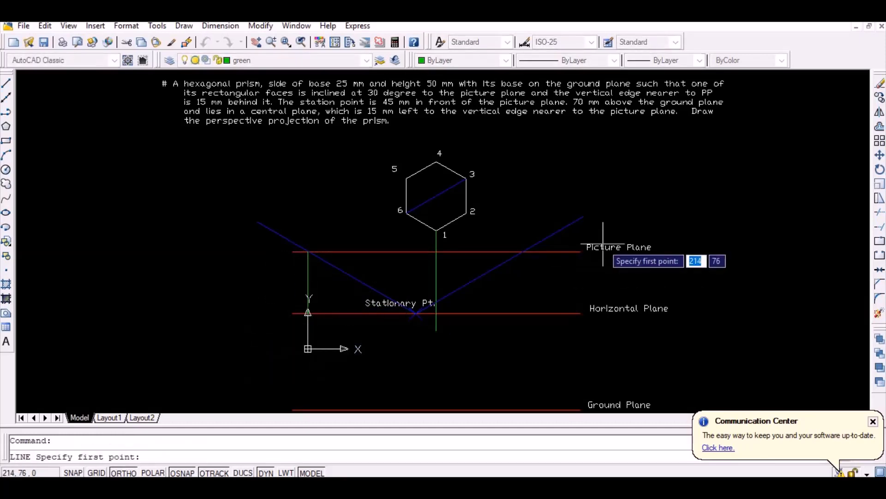
{"action": "left_click", "coordinate": [523, 252]}
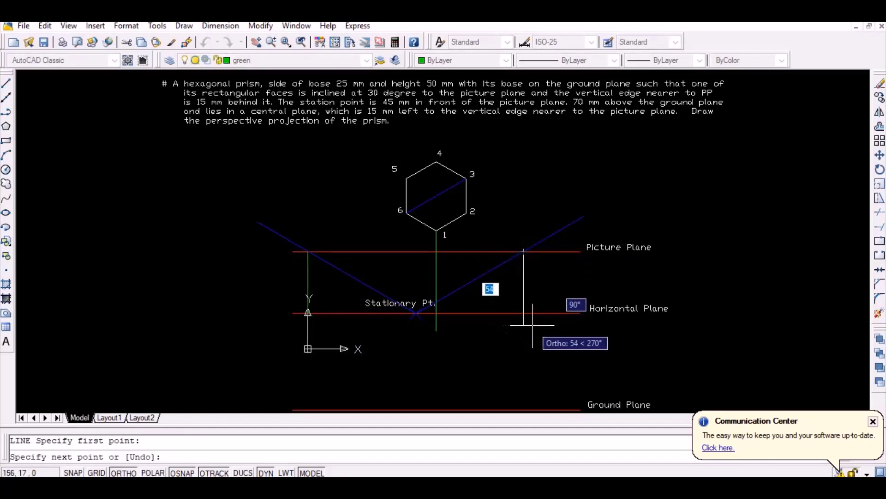
{"action": "key", "text": "Return"}
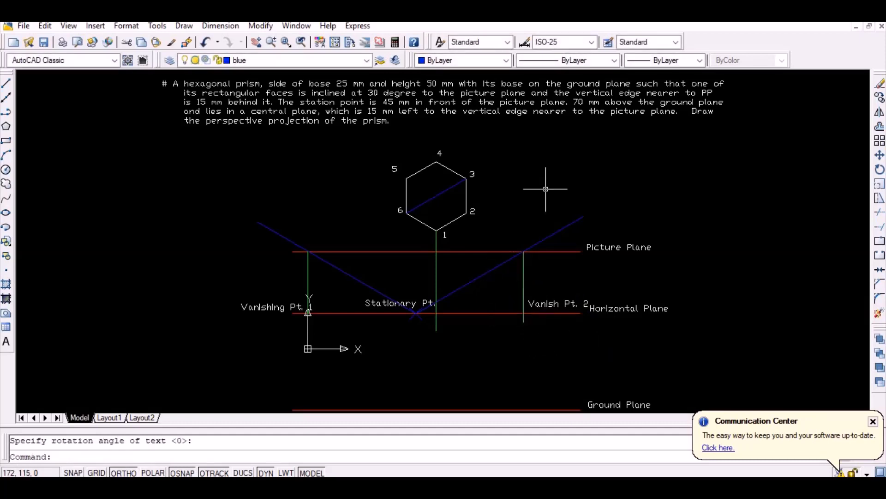
- Draw a blue line from the stationary point to hexagon vertex 1
{"action": "type", "text": "l"}
{"action": "key", "text": "Return"}
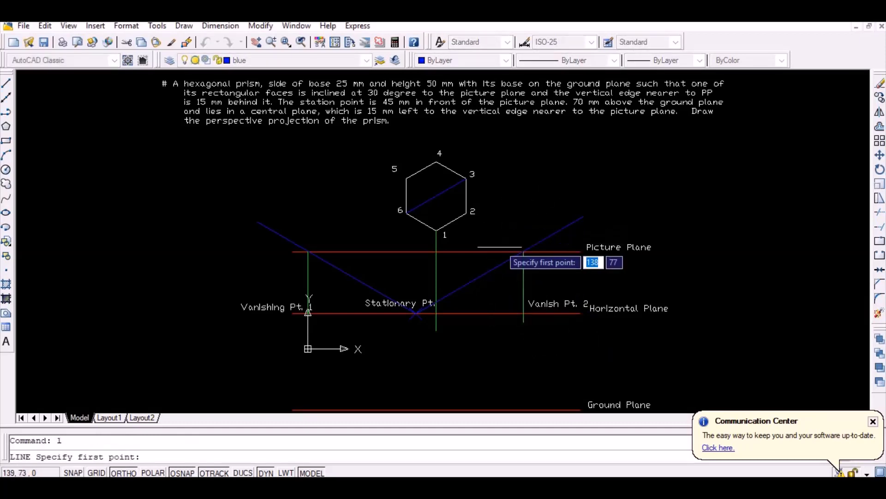
{"action": "left_click", "coordinate": [420, 309]}
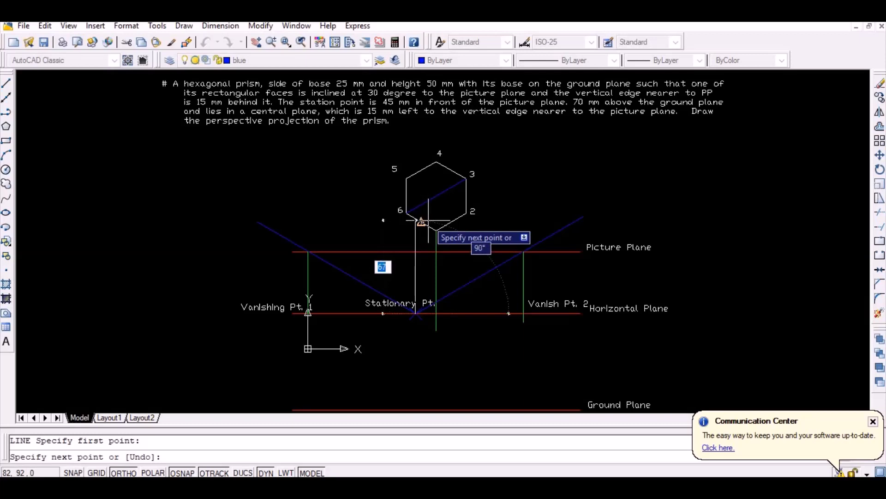
{"action": "key", "text": "F8"}
{"action": "left_click", "coordinate": [437, 230]}
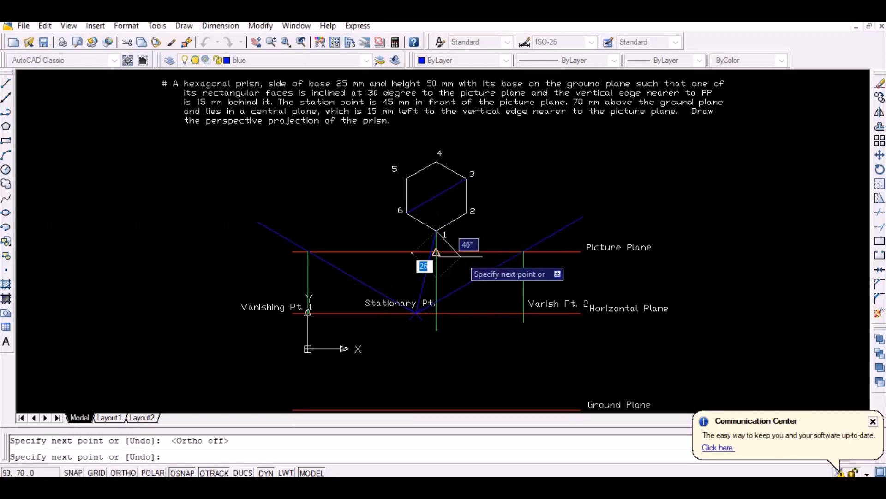
{"action": "key", "text": "Return"}
- Draw lines joining hexagon vertices 2 and 3 to the stationary point
{"action": "key", "text": "Return"}
{"action": "left_click", "coordinate": [465, 214]}
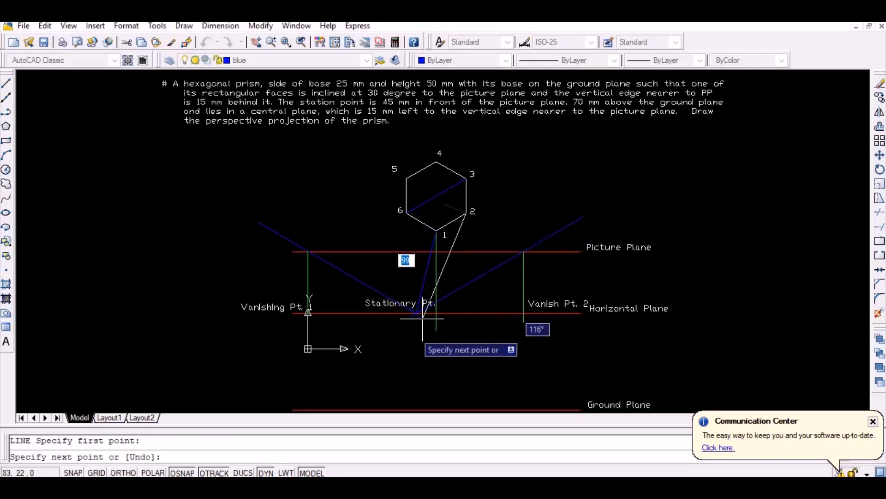
{"action": "left_click", "coordinate": [417, 313]}
{"action": "left_click", "coordinate": [465, 180]}
{"action": "key", "text": "Return"}
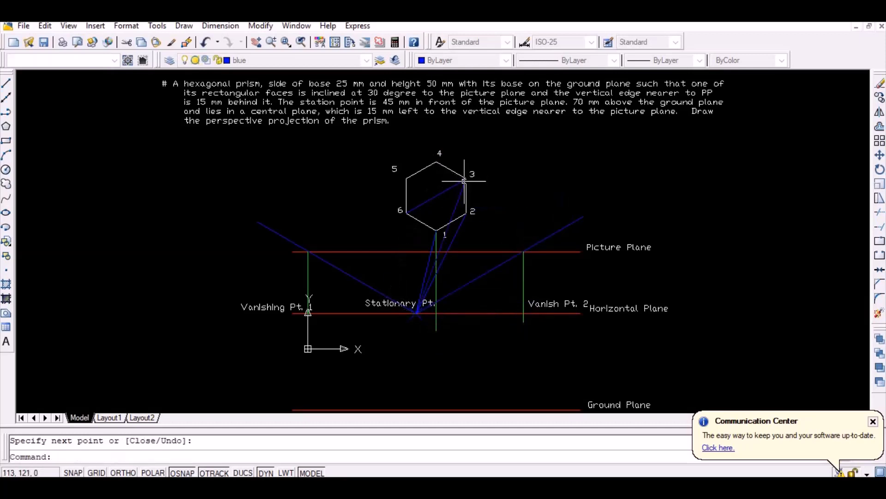
- Draw lines joining hexagon vertices 4 and 6 to the stationary point
{"action": "key", "text": "Return"}
{"action": "left_click", "coordinate": [437, 161]}
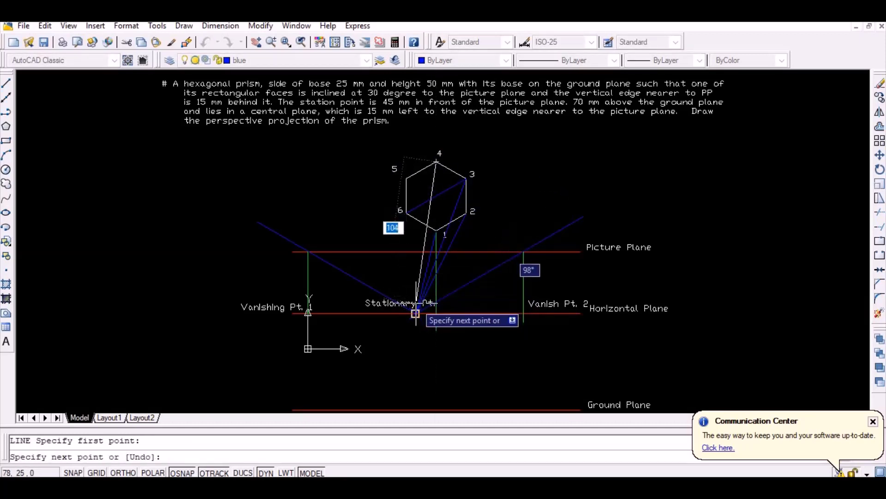
{"action": "left_click", "coordinate": [416, 313]}
{"action": "left_click", "coordinate": [407, 211]}
{"action": "key", "text": "Return"}
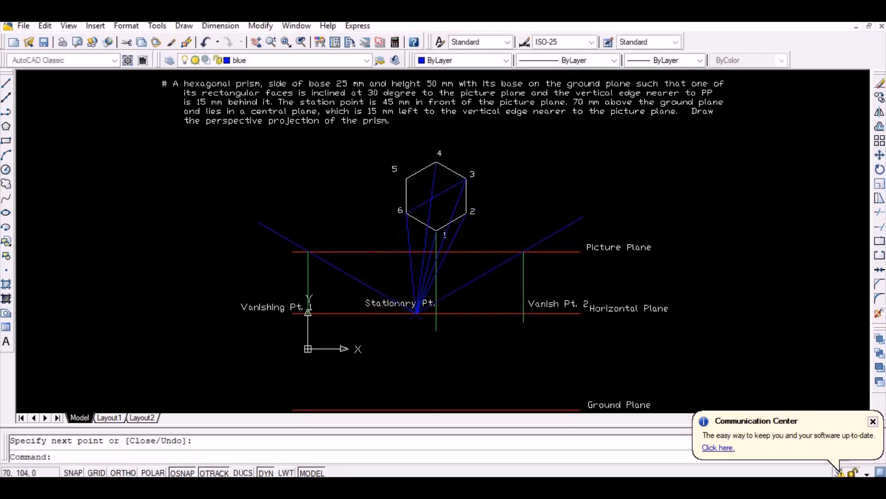
- Draw a blue line from hexagon vertex 5 to the stationary point
{"action": "key", "text": "Return"}
{"action": "left_click", "coordinate": [406, 179]}
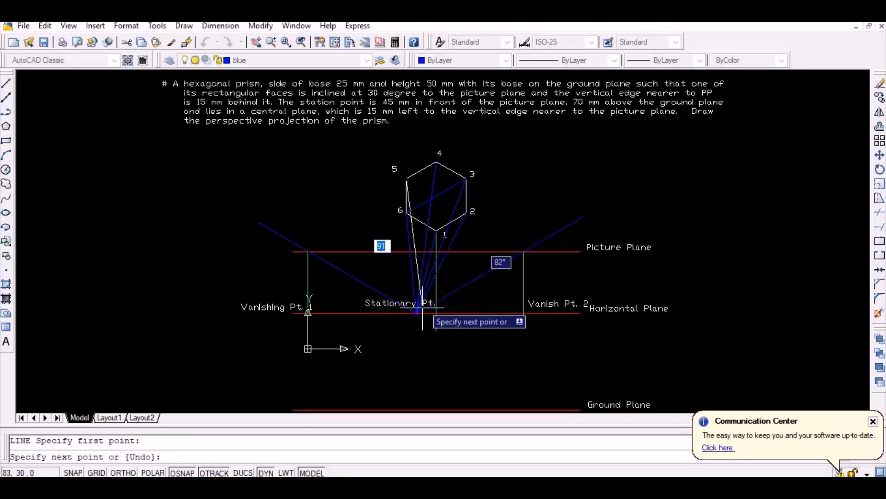
{"action": "left_click", "coordinate": [417, 312]}
{"action": "key", "text": "Return"}
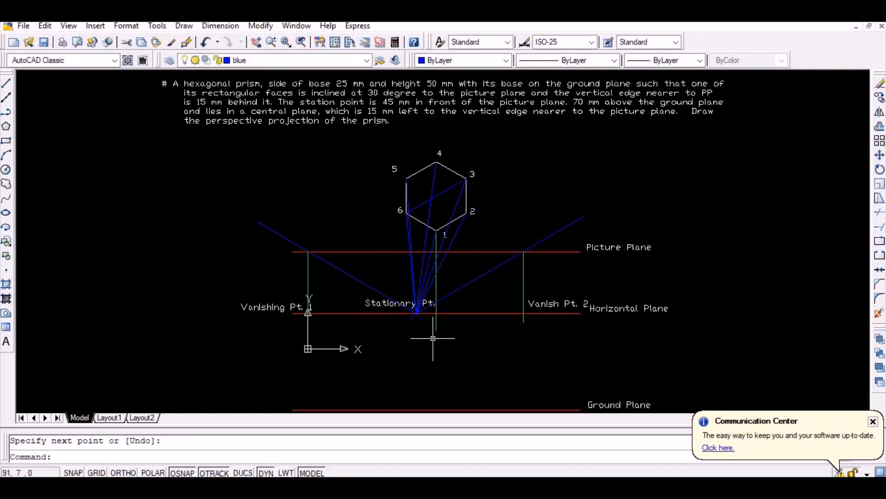
- Draw a line about 44 mm long from hexagon vertex 1 at a 150° angle, running down past the picture plane
{"action": "key", "text": "Return"}
{"action": "left_click", "coordinate": [436, 230]}
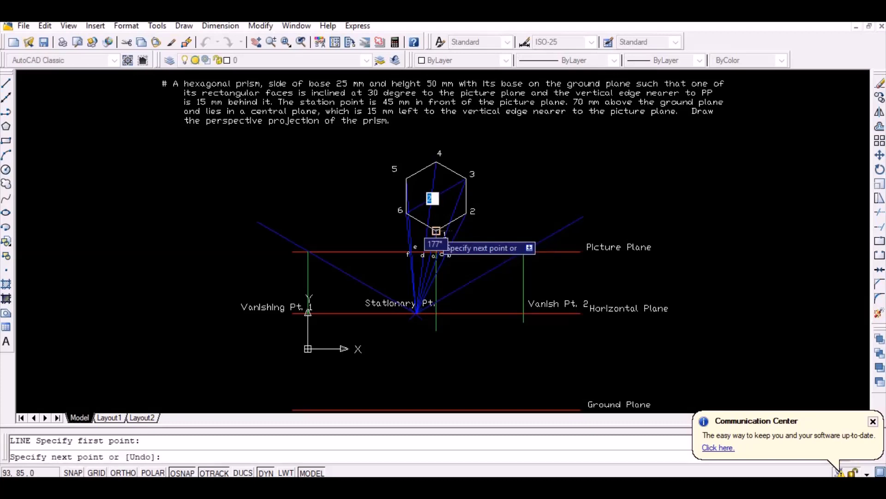
{"action": "scroll", "coordinate": [384, 265], "scroll_direction": "up", "scroll_amount": 3}
{"action": "scroll", "coordinate": [383, 264], "scroll_direction": "up", "scroll_amount": 1}
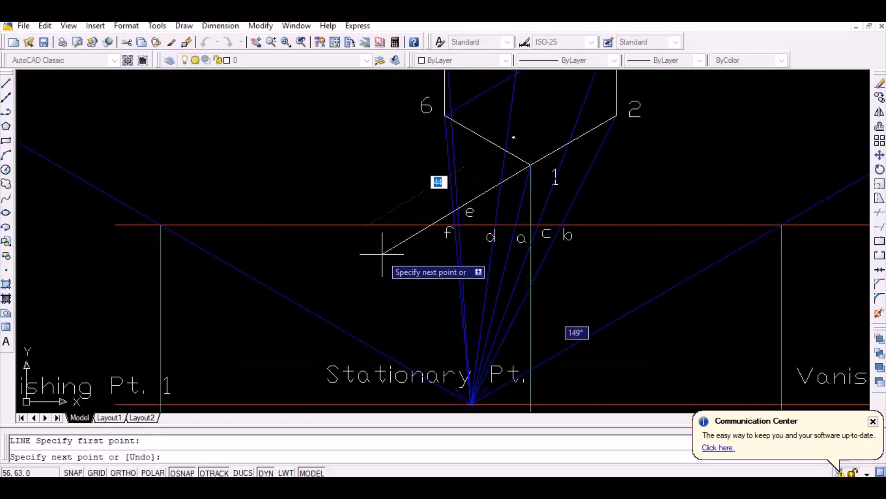
{"action": "key", "text": "Tab"}
{"action": "type", "text": "1"}
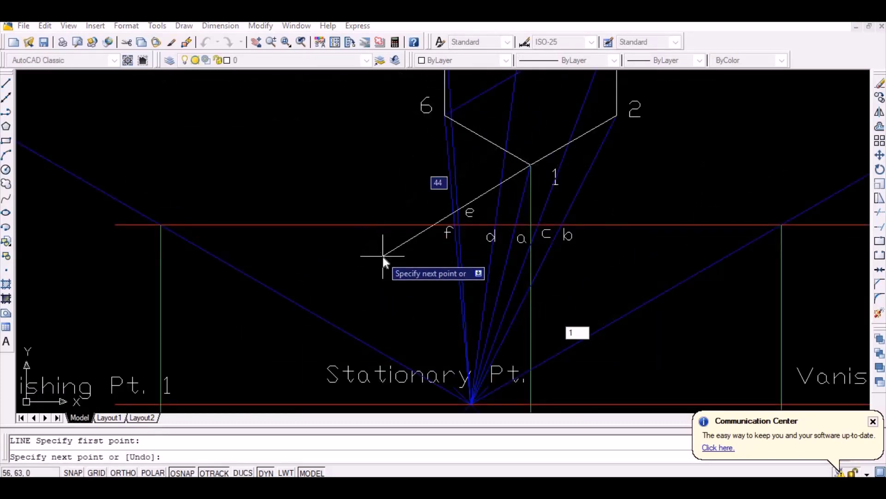
{"action": "type", "text": "50"}
{"action": "key", "text": "Return"}
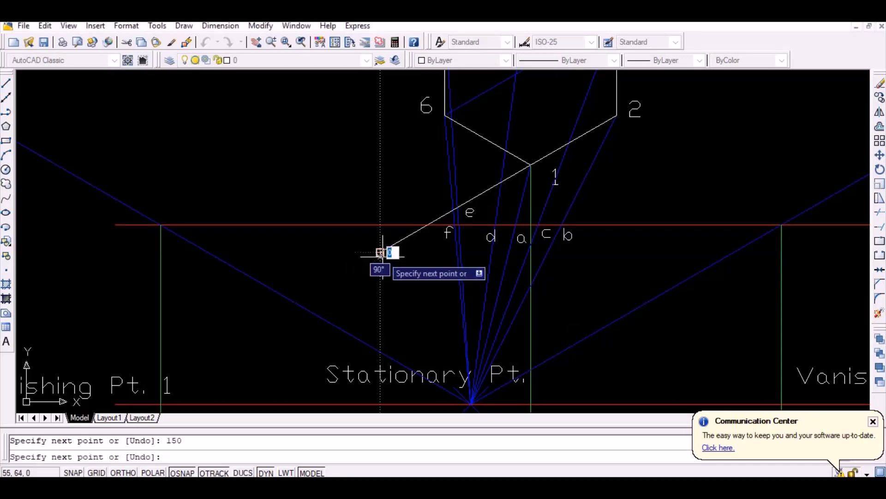
{"action": "key", "text": "Return"}
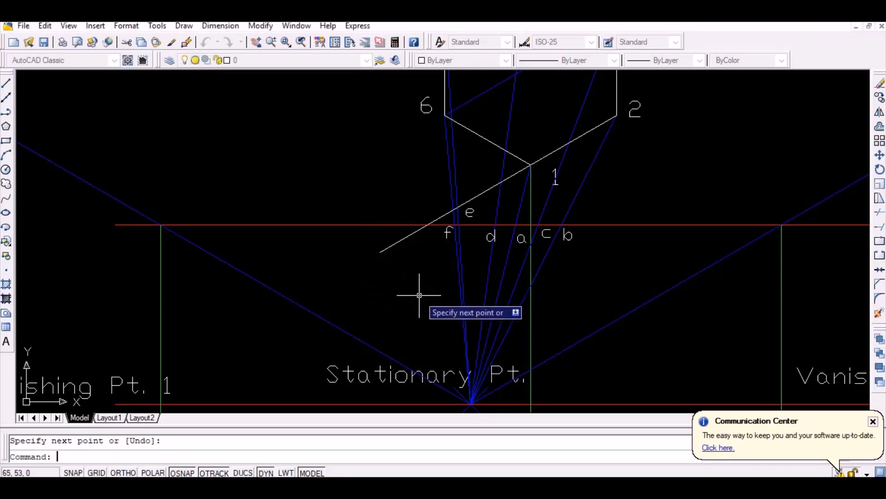
- Trim the inclined line from vertex 1 where it extends below the picture plane
{"action": "type", "text": "tr"}
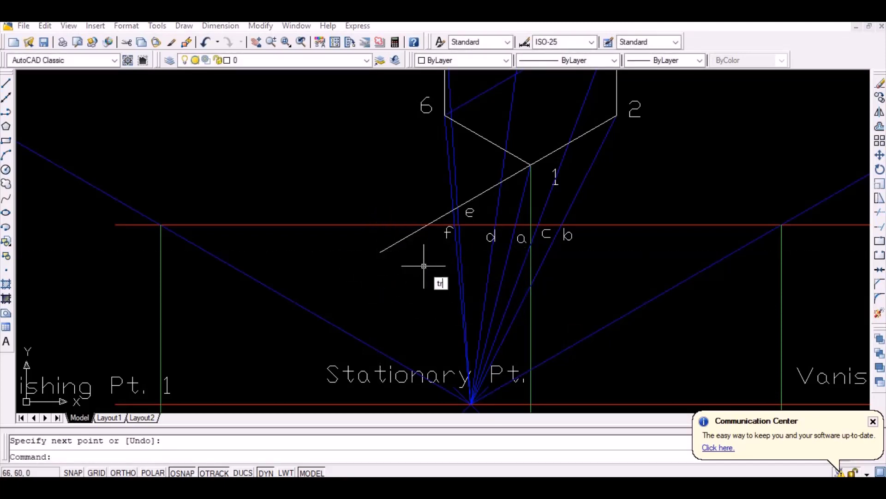
{"action": "key", "text": "Return"}
{"action": "key", "text": "Return"}
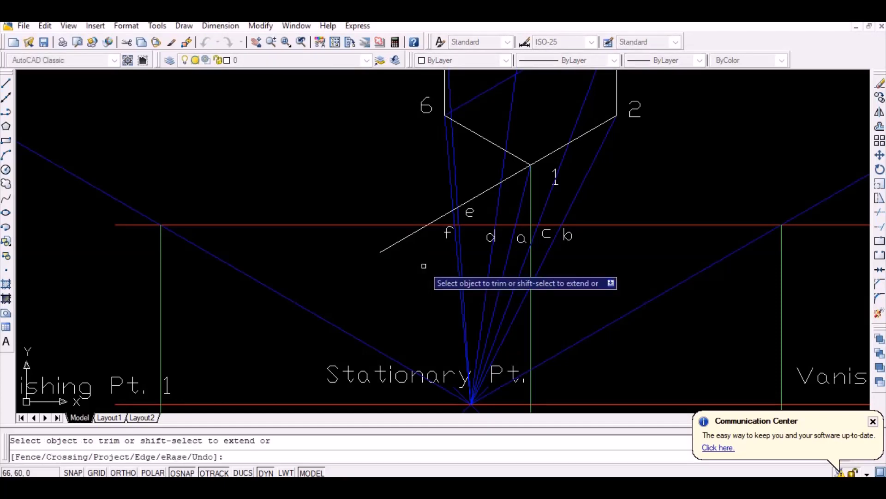
{"action": "key", "text": "Return"}
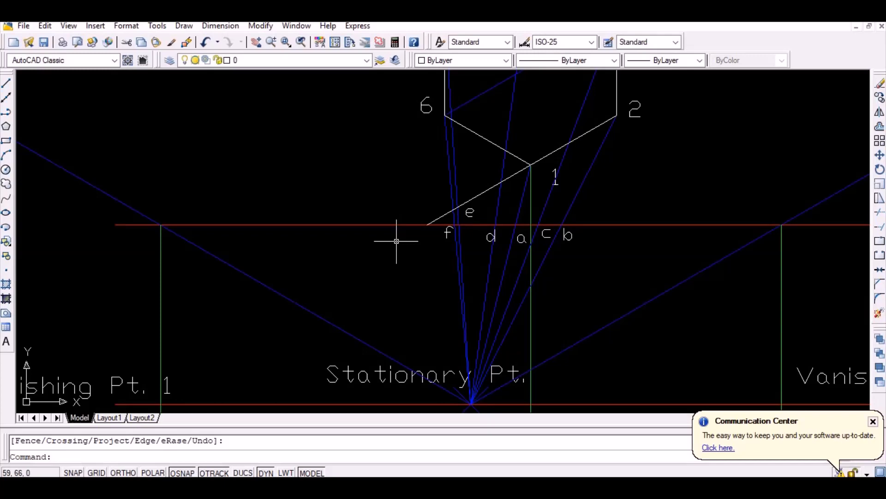
- Draw a green vertical line from point G on the picture plane down past the ground plane
{"action": "type", "text": "z"}
{"action": "key", "text": "Return"}
{"action": "type", "text": "a"}
{"action": "key", "text": "Return"}
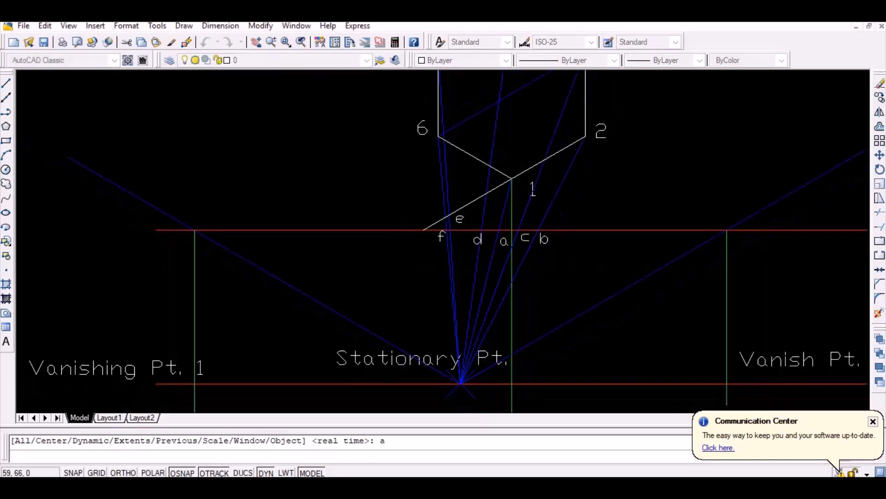
{"action": "key", "text": "ctrl+z"}
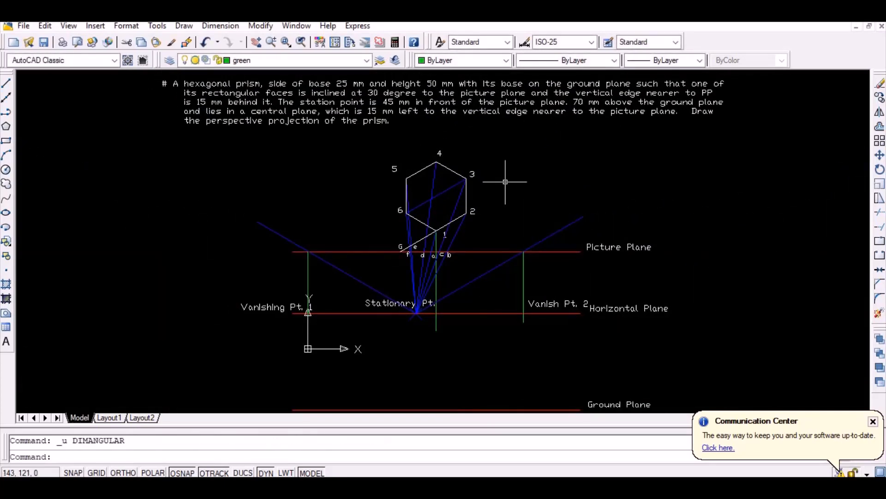
{"action": "type", "text": "l"}
{"action": "key", "text": "Return"}
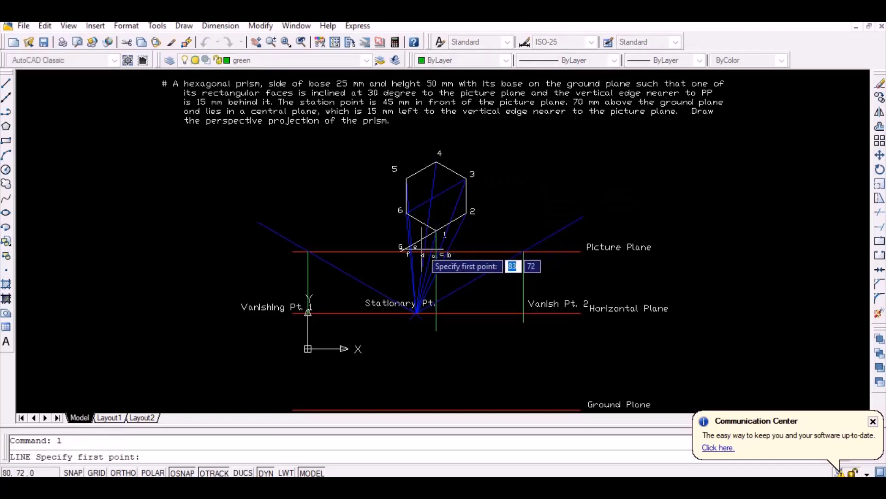
{"action": "left_click", "coordinate": [401, 251]}
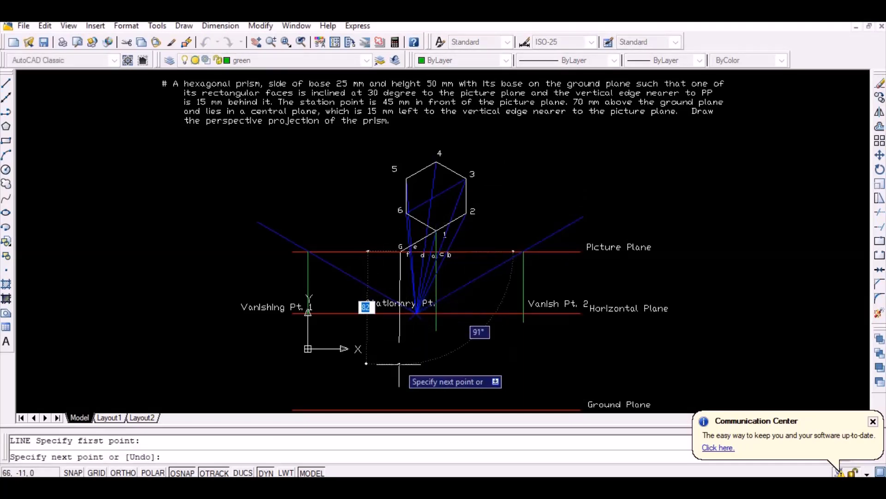
{"action": "key", "text": "F8"}
{"action": "scroll", "coordinate": [402, 337], "scroll_direction": "down", "scroll_amount": 2}
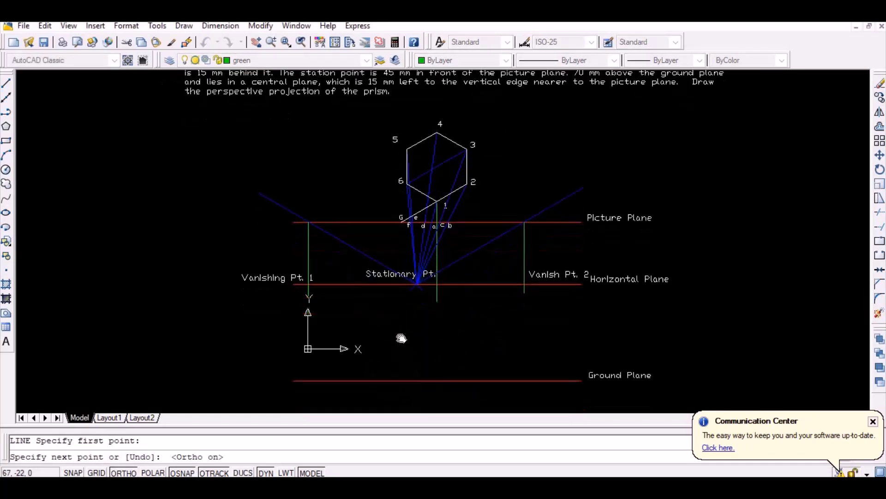
{"action": "left_click", "coordinate": [401, 369]}
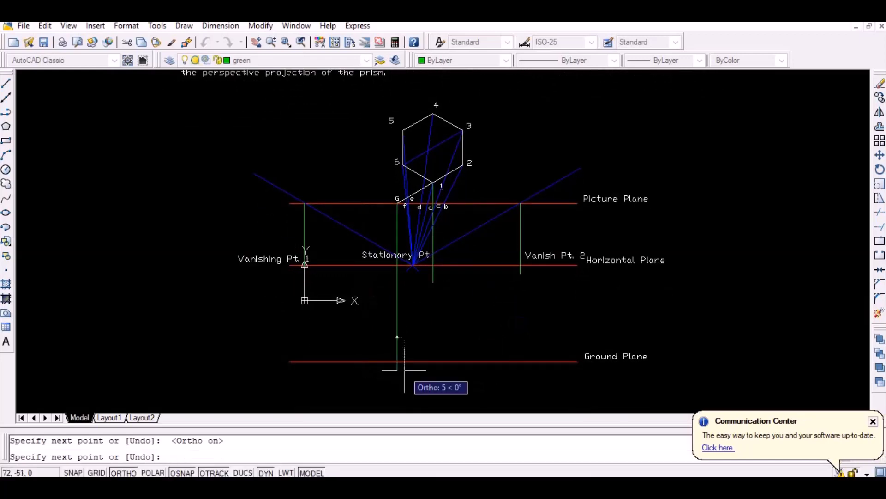
{"action": "key", "text": "Return"}
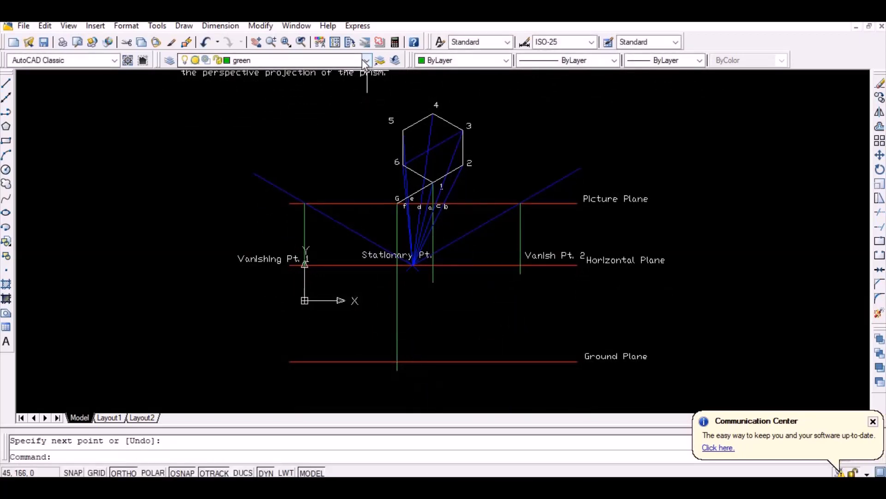
- On the blue layer, join the ground plane intersection of G's vertical line to Vanishing Pt. 2 on the horizontal plane
{"action": "left_click", "coordinate": [365, 61]}
{"action": "left_click", "coordinate": [335, 81]}
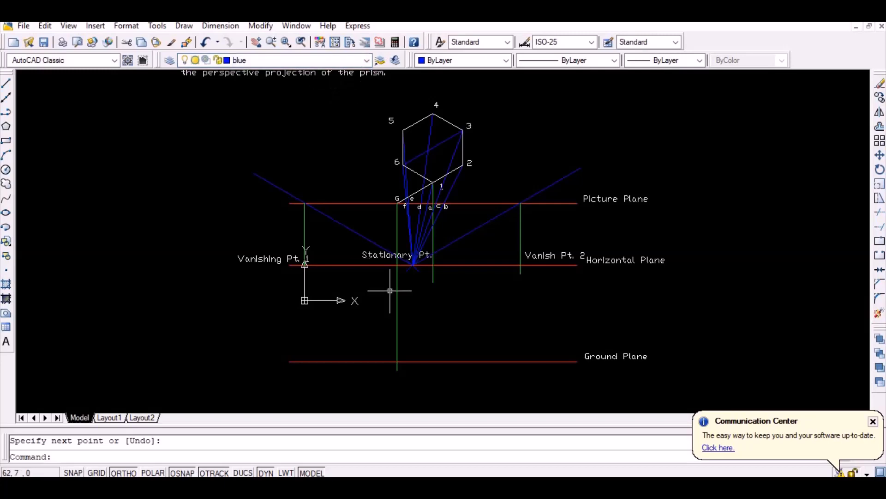
{"action": "scroll", "coordinate": [390, 290], "scroll_direction": "up", "scroll_amount": 2}
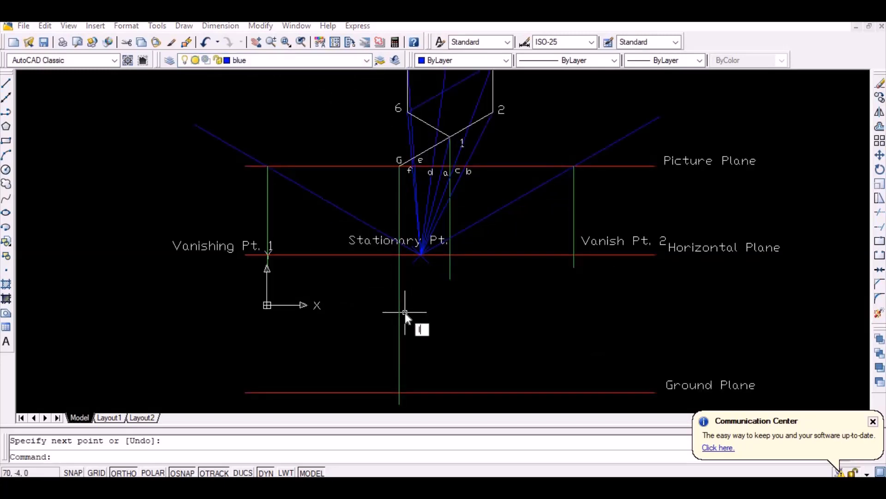
{"action": "type", "text": "l"}
{"action": "key", "text": "Return"}
{"action": "left_click", "coordinate": [400, 393]}
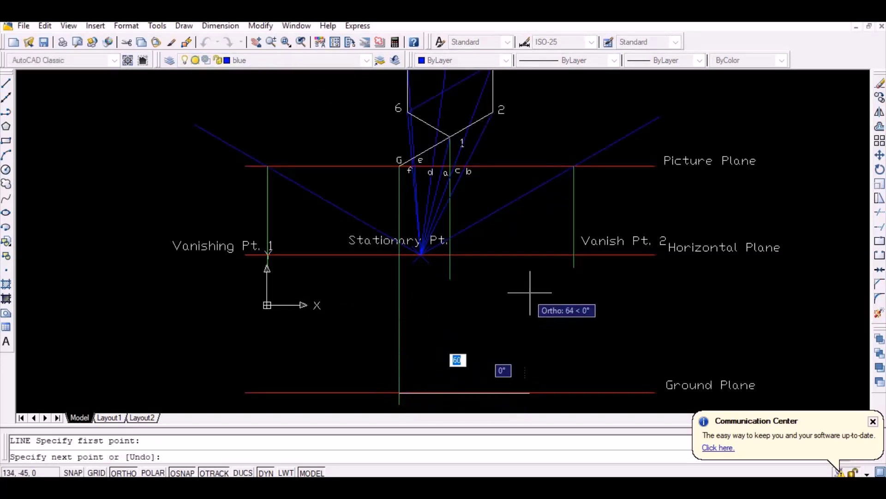
{"action": "key", "text": "F8"}
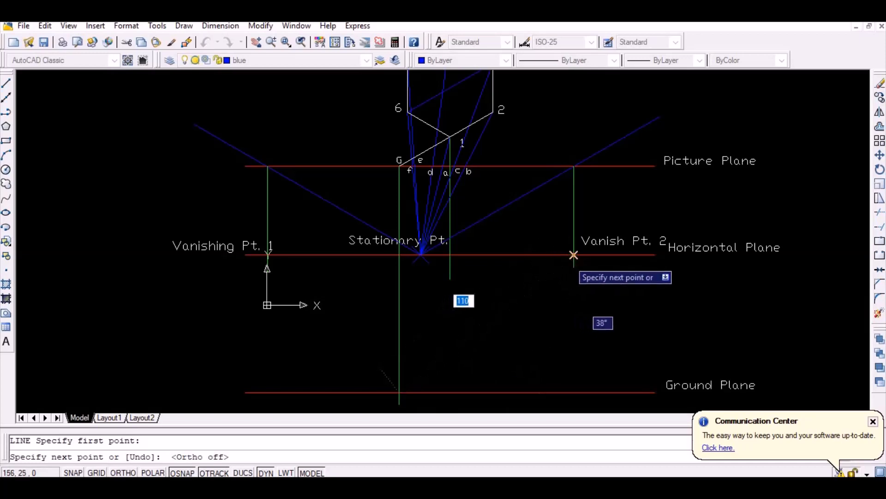
{"action": "left_click", "coordinate": [573, 325]}
{"action": "key", "text": "Return"}
- Draw a blue line from G's ground plane intersection to Vanishing Pt. 1 on the horizontal plane
{"action": "key", "text": "Return"}
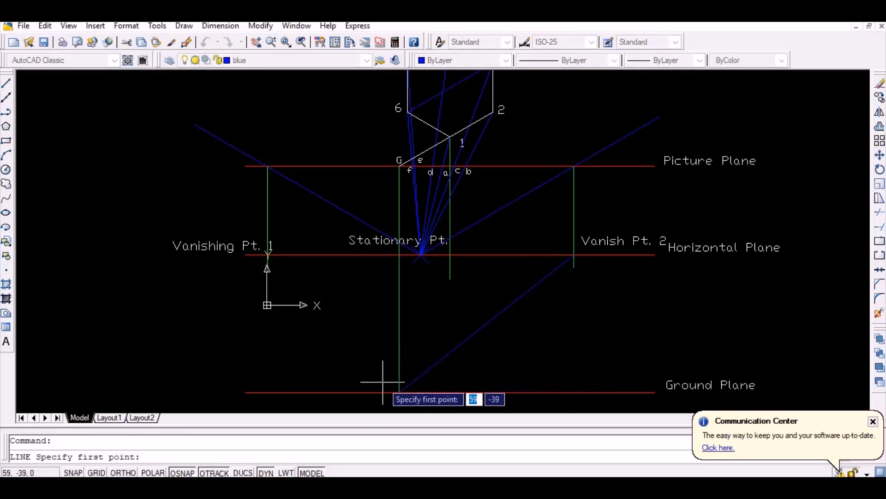
{"action": "left_click", "coordinate": [400, 392]}
{"action": "left_click", "coordinate": [268, 253]}
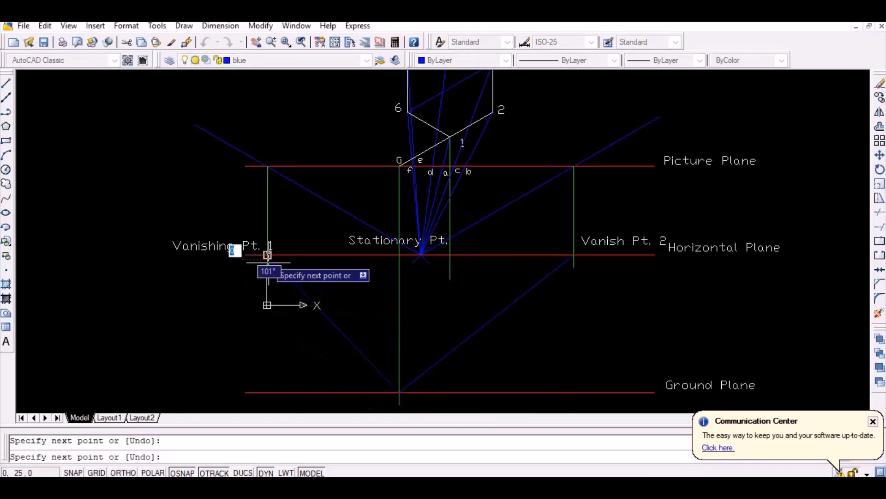
{"action": "key", "text": "Return"}
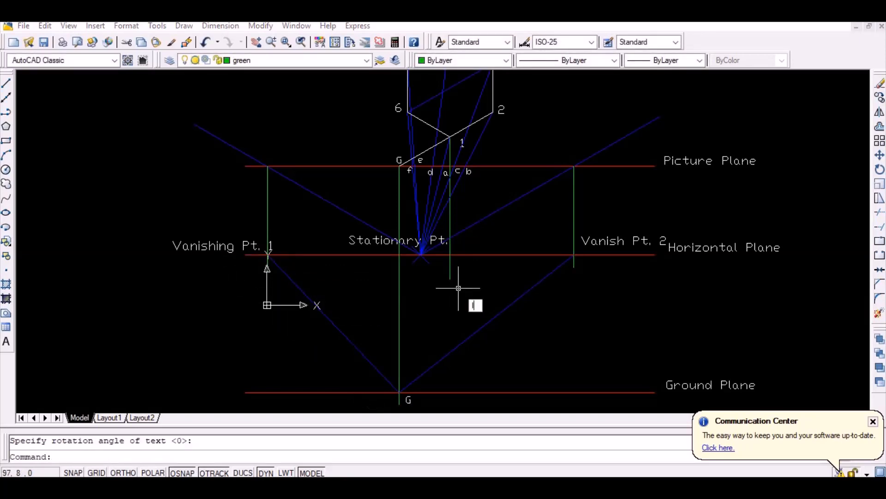
- Draw green vertical lines from points a and b on the picture plane down past the line joining G and Vanishing Pt. 2
{"action": "key", "text": "Return"}
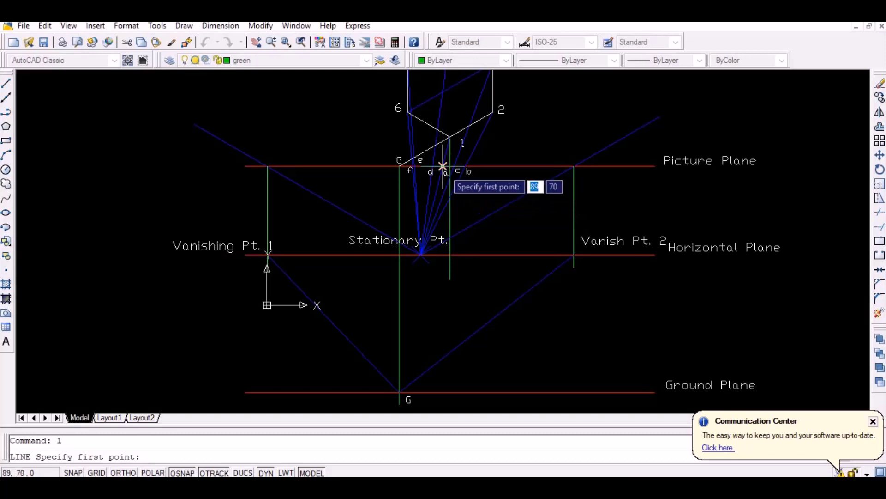
{"action": "left_click", "coordinate": [443, 167]}
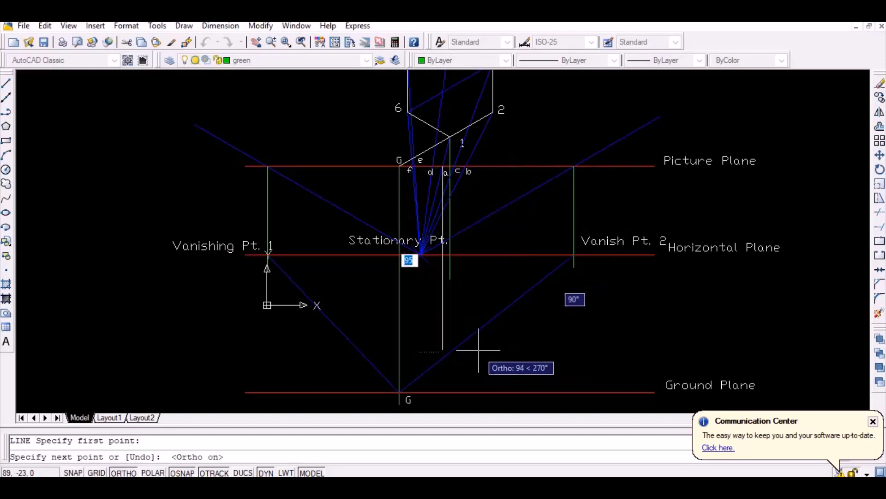
{"action": "key", "text": "F8"}
{"action": "key", "text": "Return"}
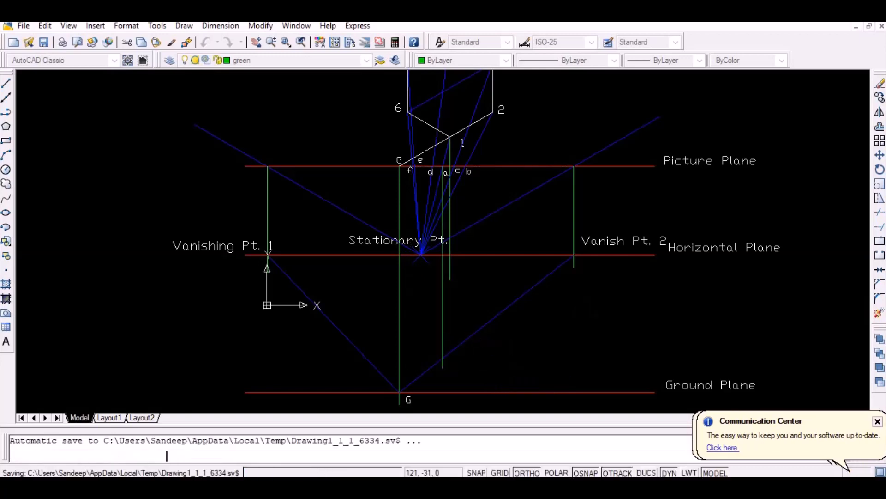
{"action": "key", "text": "Return"}
{"action": "left_click", "coordinate": [466, 167]}
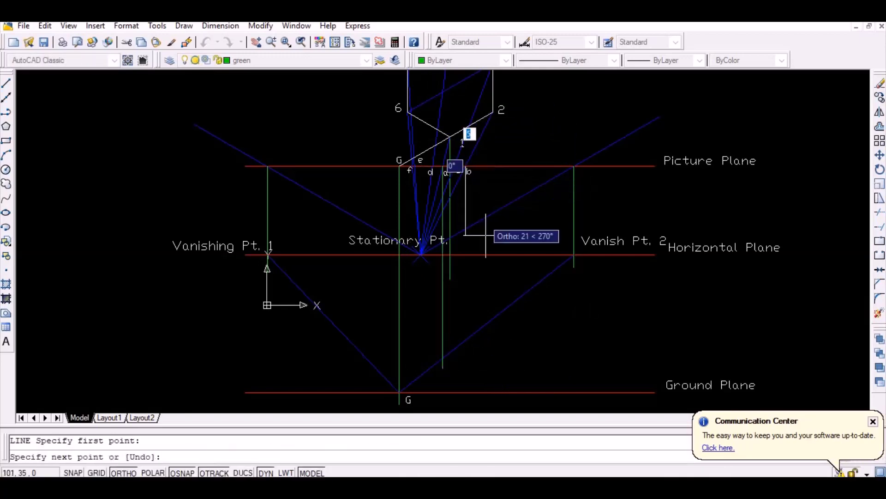
{"action": "left_click", "coordinate": [523, 351]}
{"action": "key", "text": "Return"}
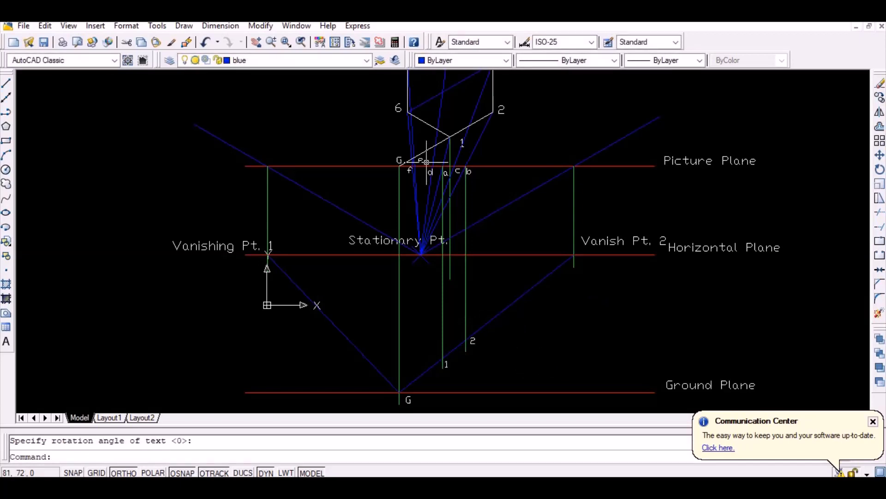
- Draw a blue line from perspective point 1 to Vanishing Pt. 1
{"action": "type", "text": "l"}
{"action": "key", "text": "Return"}
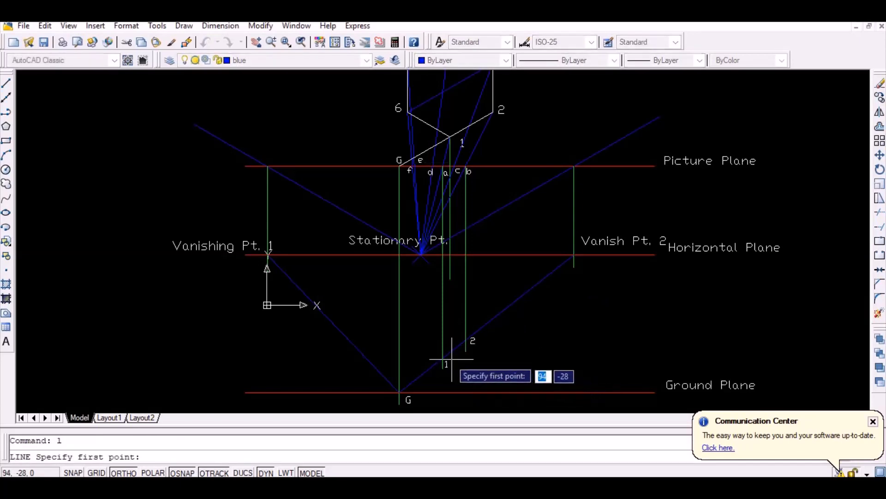
{"action": "left_click", "coordinate": [444, 358]}
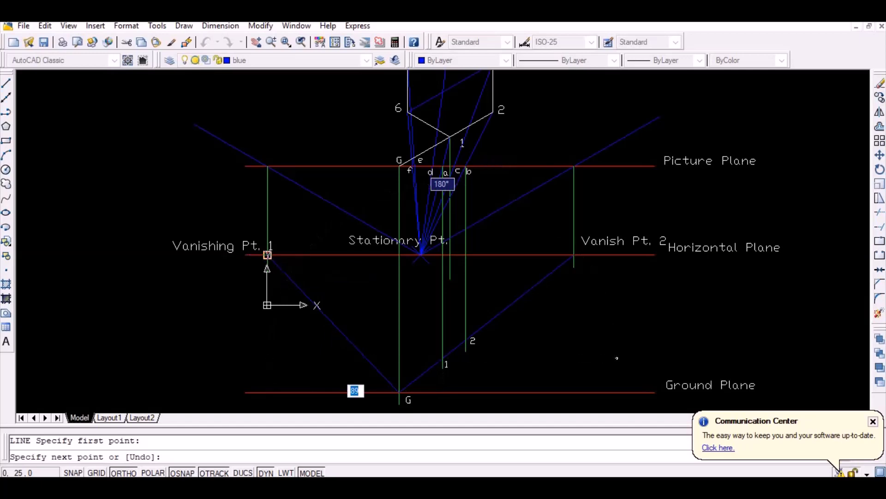
{"action": "key", "text": "F8"}
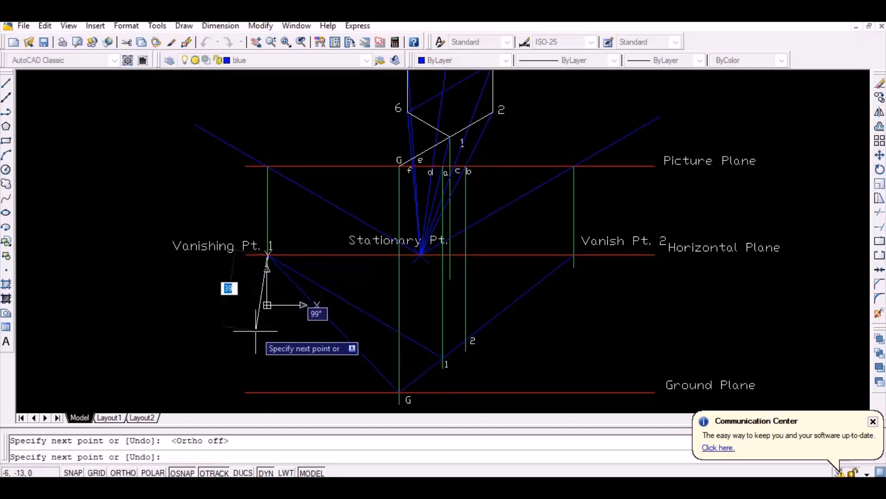
{"action": "left_click", "coordinate": [268, 255]}
{"action": "key", "text": "Return"}
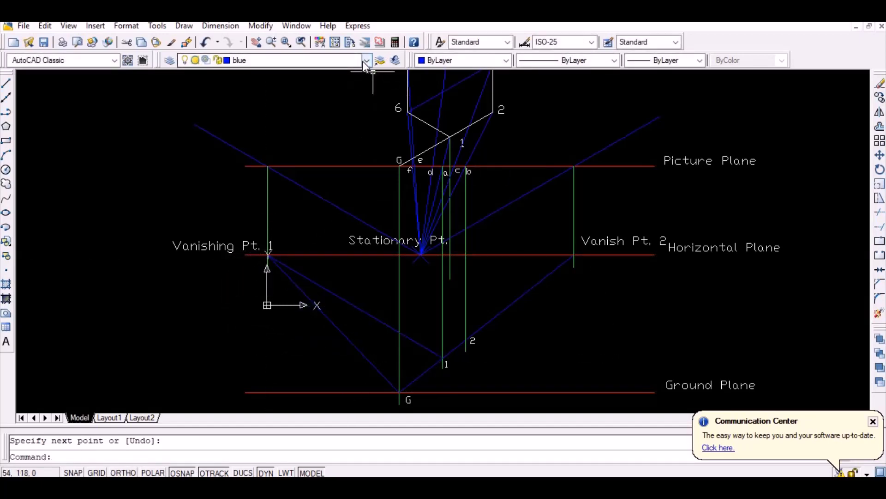
- On the green layer, draw a vertical line from point f on the picture plane down past the line joining point 1 and Vanishing Pt. 1
{"action": "left_click", "coordinate": [366, 61]}
{"action": "left_click", "coordinate": [329, 94]}
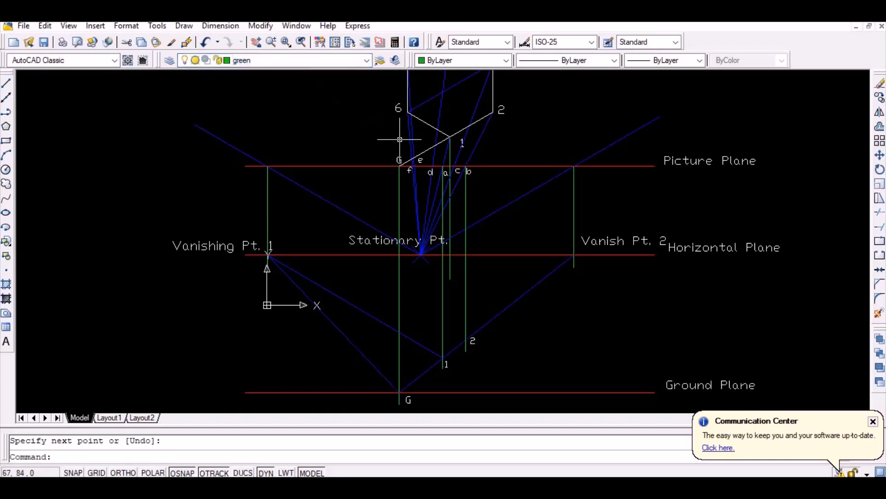
{"action": "key", "text": "Return"}
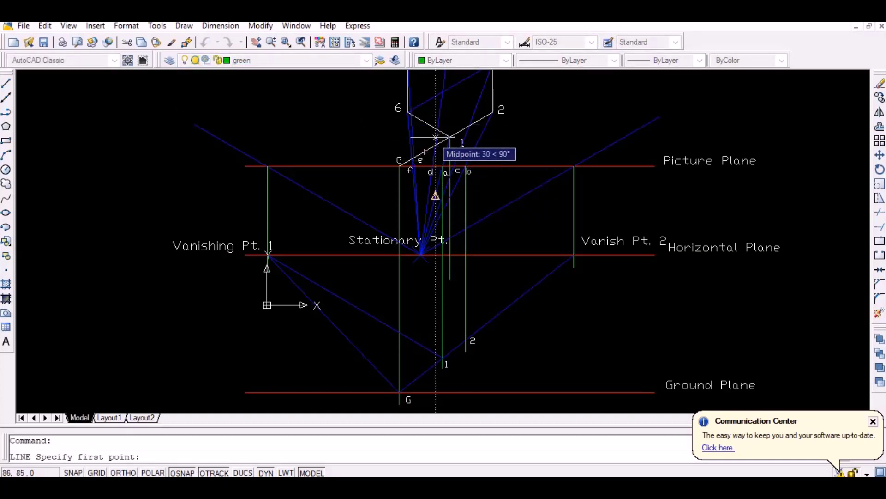
{"action": "scroll", "coordinate": [412, 168], "scroll_direction": "up", "scroll_amount": 3}
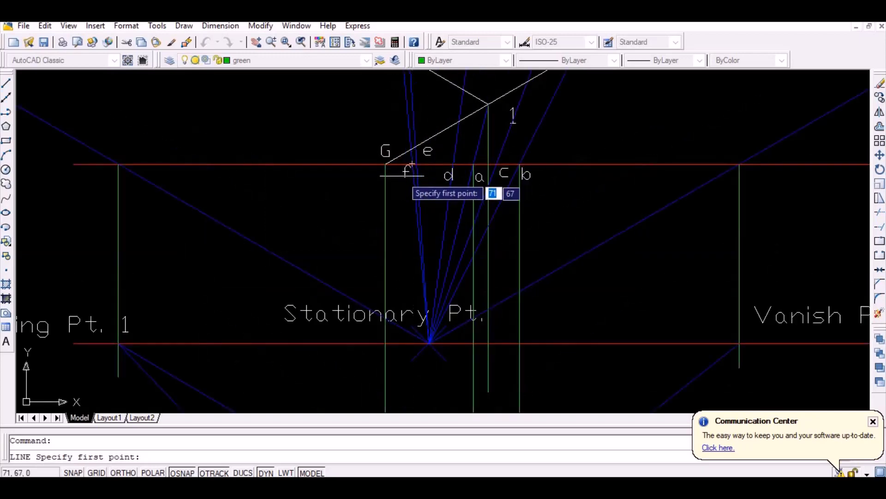
{"action": "left_click", "coordinate": [411, 167]}
{"action": "scroll", "coordinate": [412, 250], "scroll_direction": "down", "scroll_amount": 4}
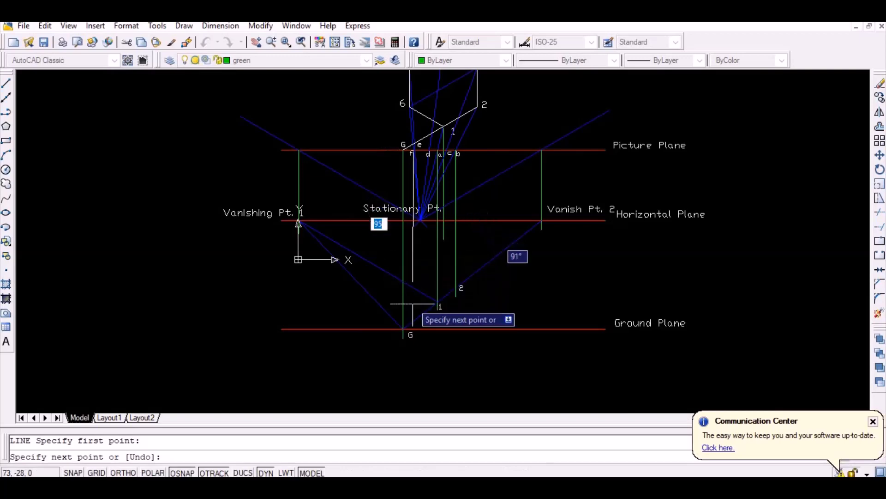
{"action": "key", "text": "F8"}
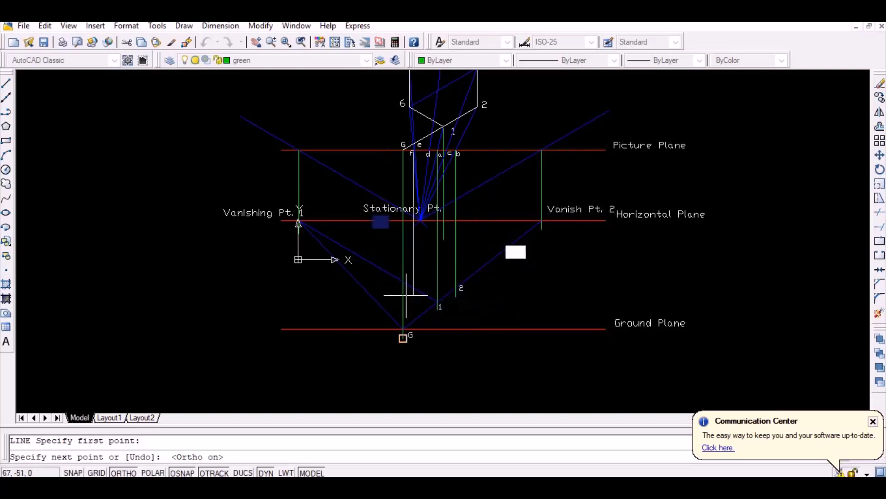
{"action": "left_click", "coordinate": [389, 297]}
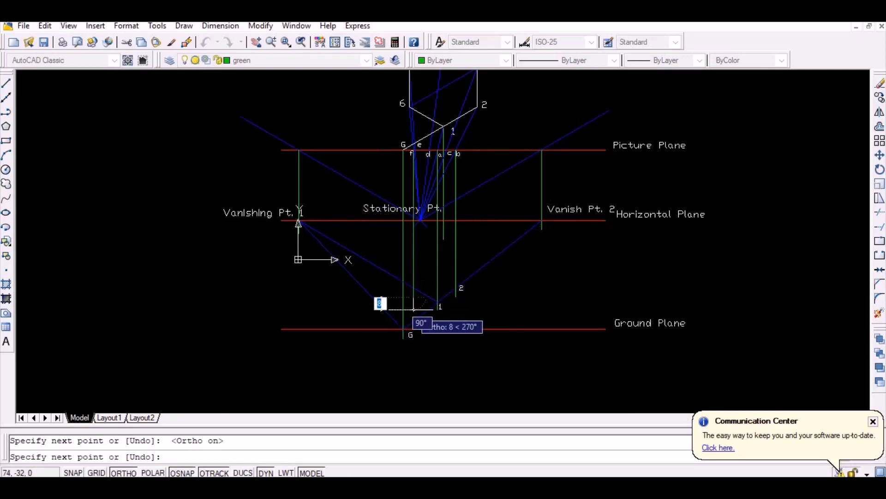
{"action": "key", "text": "Return"}
{"action": "key", "text": "Return"}
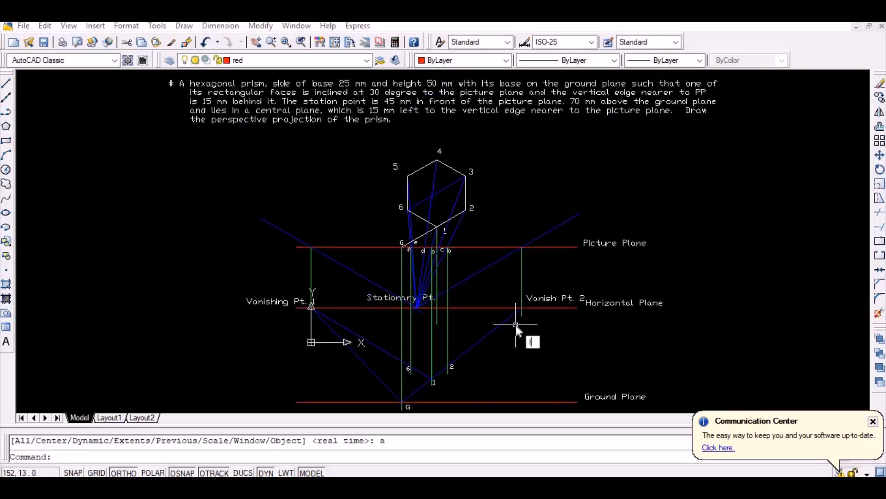
- Draw a red vertical line 50 mm long upward from G on the ground plane
{"action": "type", "text": "l"}
{"action": "key", "text": "Return"}
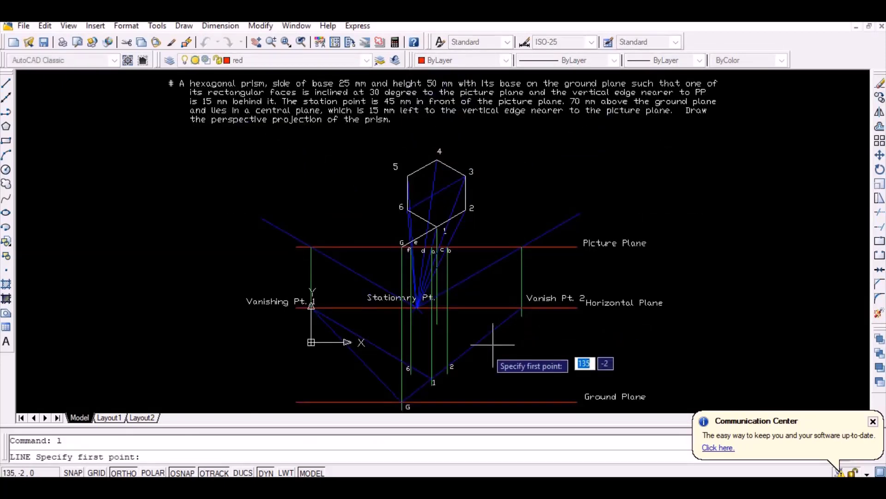
{"action": "left_click", "coordinate": [402, 401]}
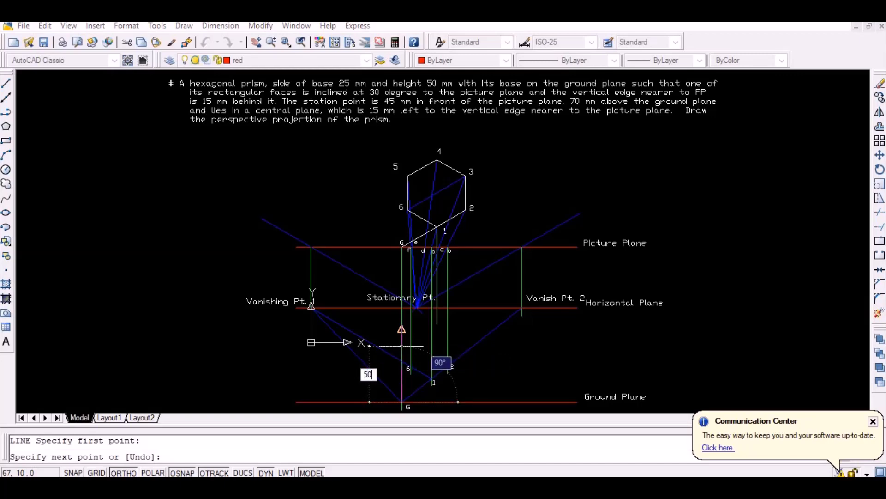
{"action": "key", "text": "Return"}
{"action": "key", "text": "Return"}
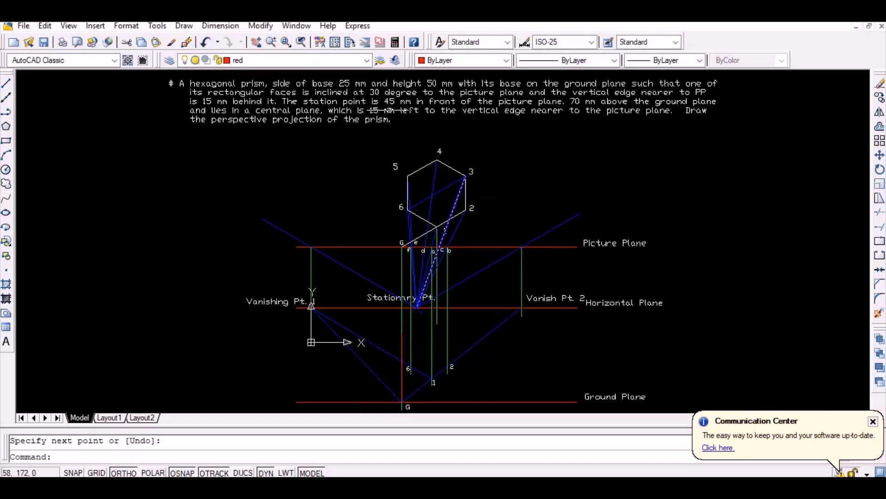
- On the blue layer, join the top of the 50 mm height line to Vanishing Pt. 2, and its crossing with a's vertical to Vanishing Pt. 1
{"action": "left_click", "coordinate": [367, 60]}
{"action": "left_click", "coordinate": [351, 83]}
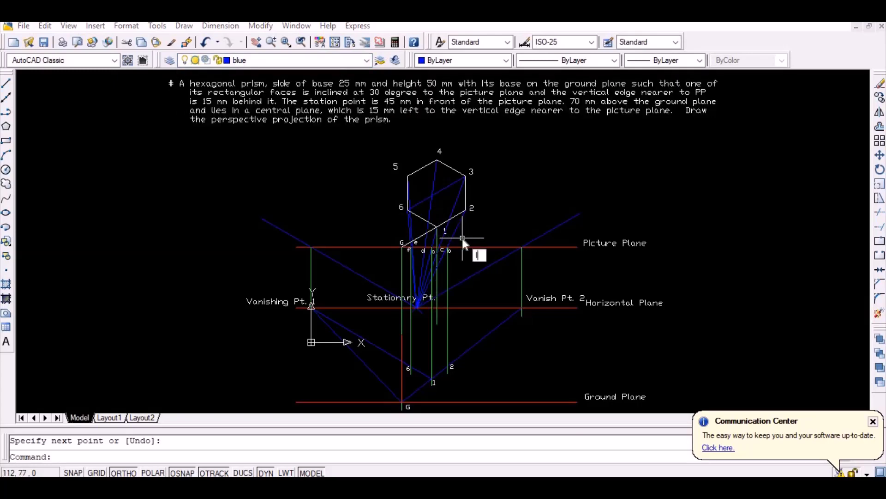
{"action": "type", "text": "l"}
{"action": "key", "text": "Return"}
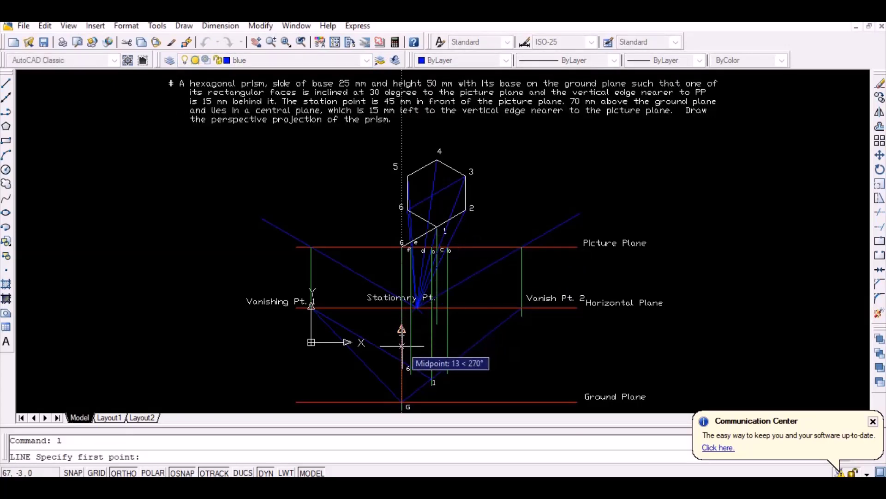
{"action": "scroll", "coordinate": [401, 346], "scroll_direction": "up", "scroll_amount": 5}
{"action": "left_click", "coordinate": [386, 302]}
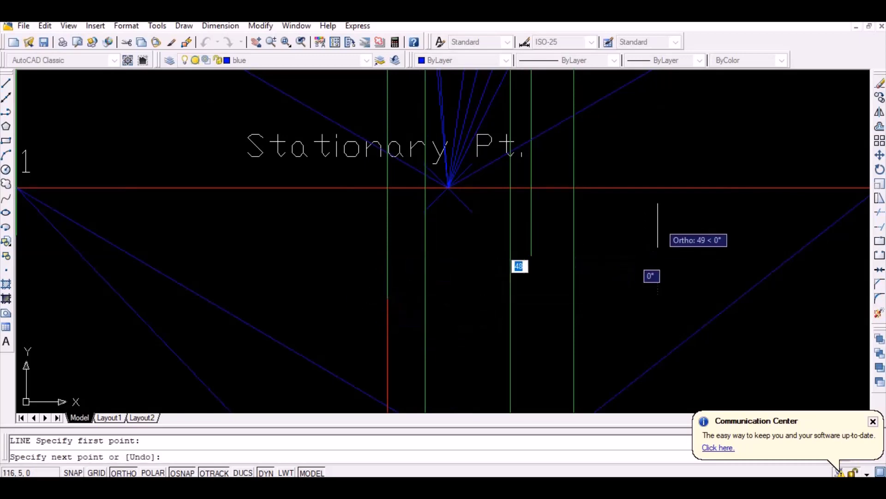
{"action": "scroll", "coordinate": [656, 226], "scroll_direction": "down", "scroll_amount": 3}
{"action": "key", "text": "F8"}
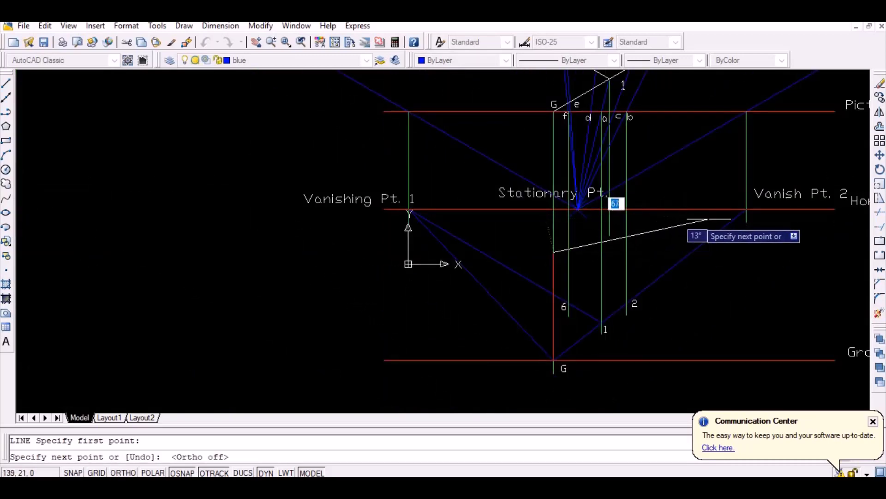
{"action": "left_click", "coordinate": [746, 210]}
{"action": "key", "text": "Return"}
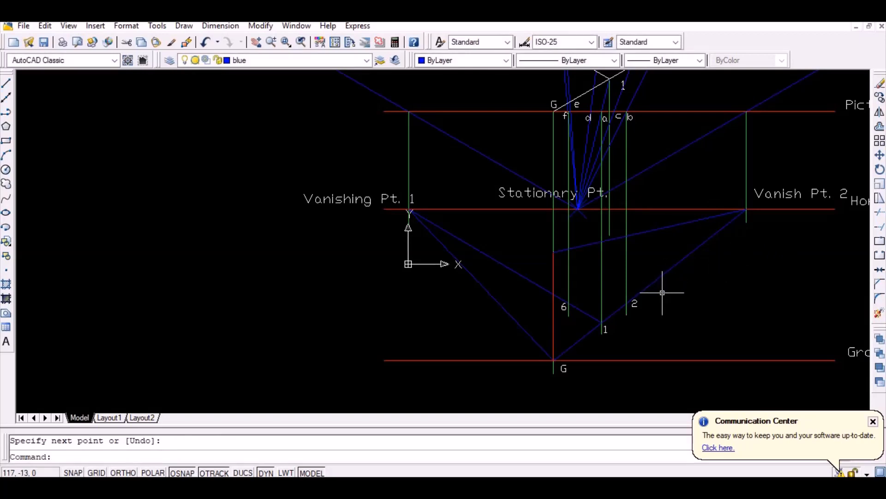
{"action": "key", "text": "Return"}
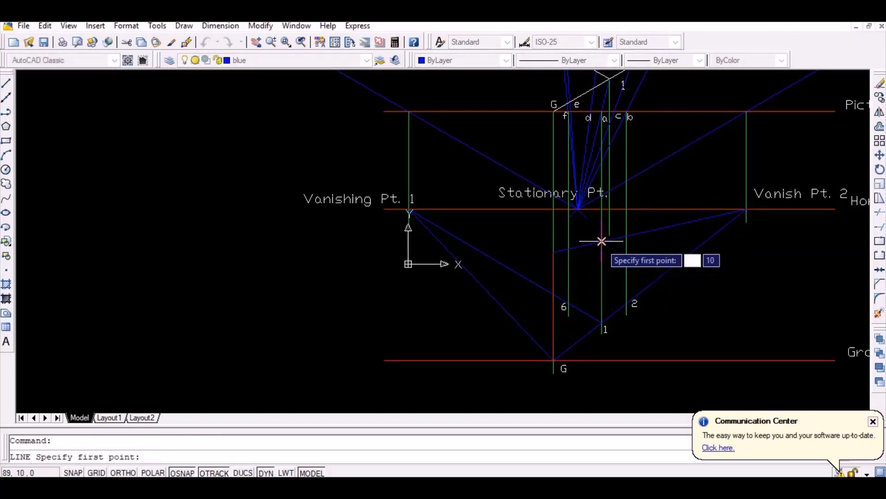
{"action": "left_click", "coordinate": [600, 240]}
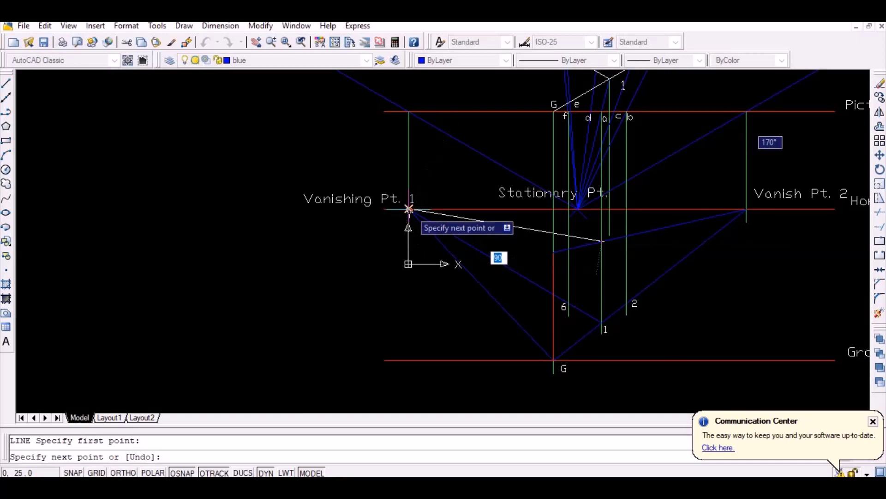
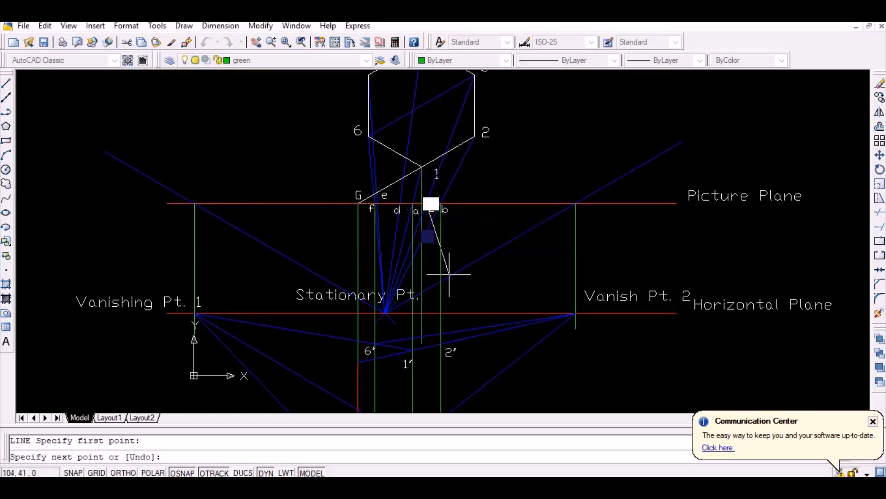
- Draw a green vertical line from point c on the picture plane down past the line joining 6" and Vanishing Pt. 2
{"action": "scroll", "coordinate": [443, 277], "scroll_direction": "down", "scroll_amount": 5}
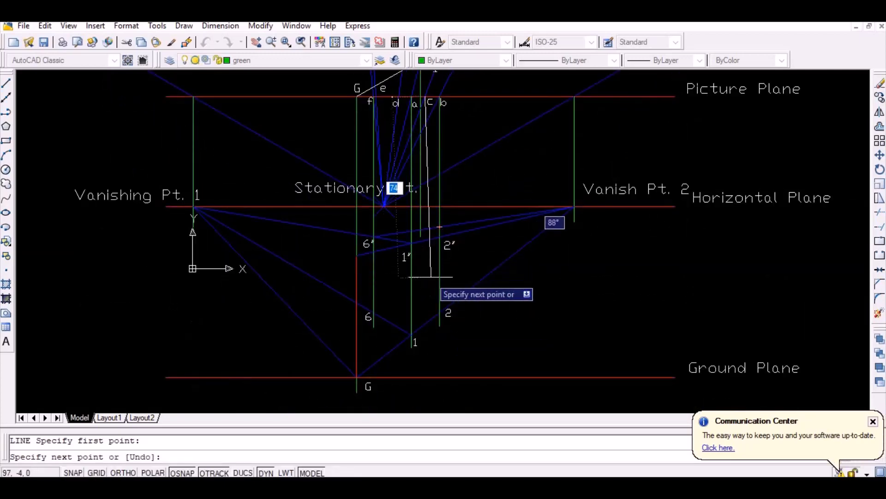
{"action": "key", "text": "F8"}
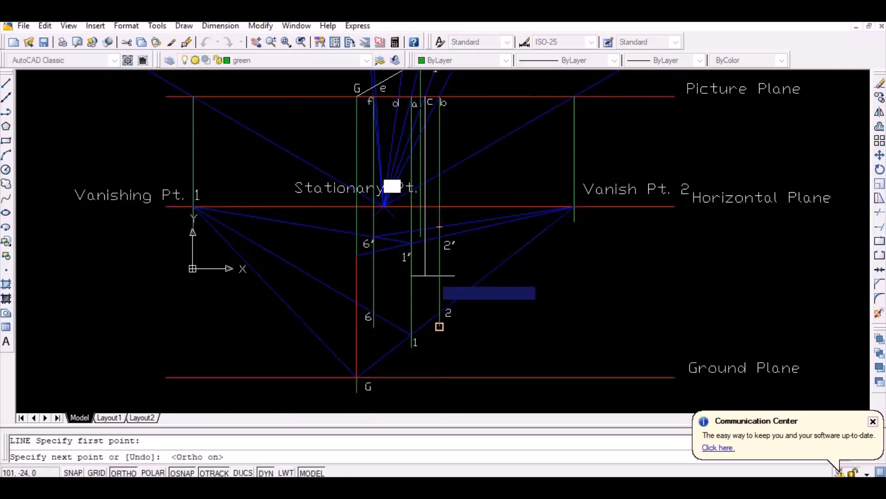
{"action": "left_click", "coordinate": [429, 233]}
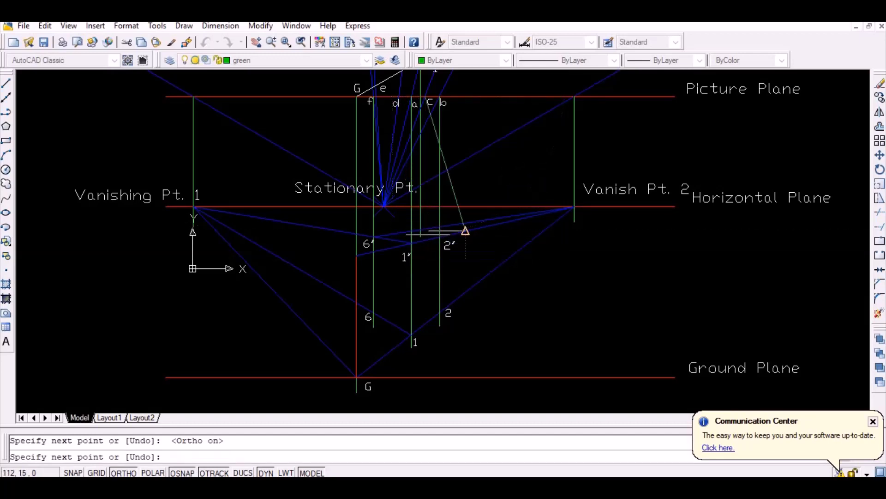
{"action": "key", "text": "Down"}
{"action": "key", "text": "Return"}
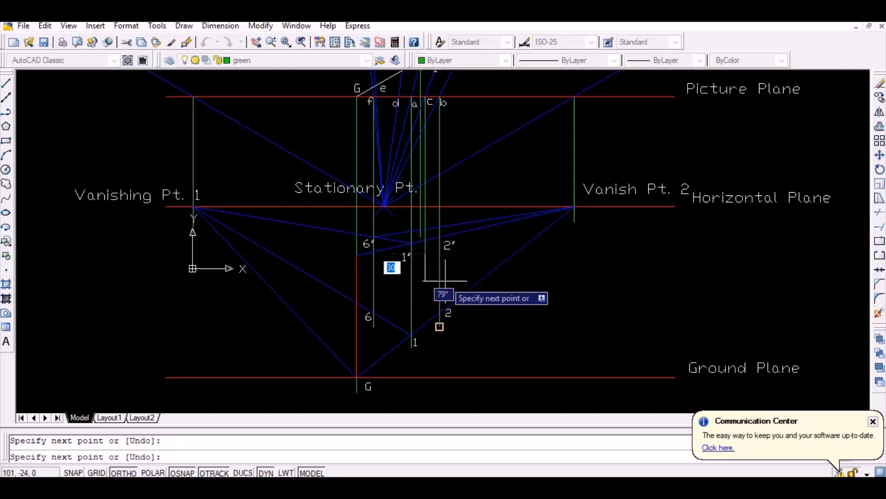
{"action": "key", "text": "Return"}
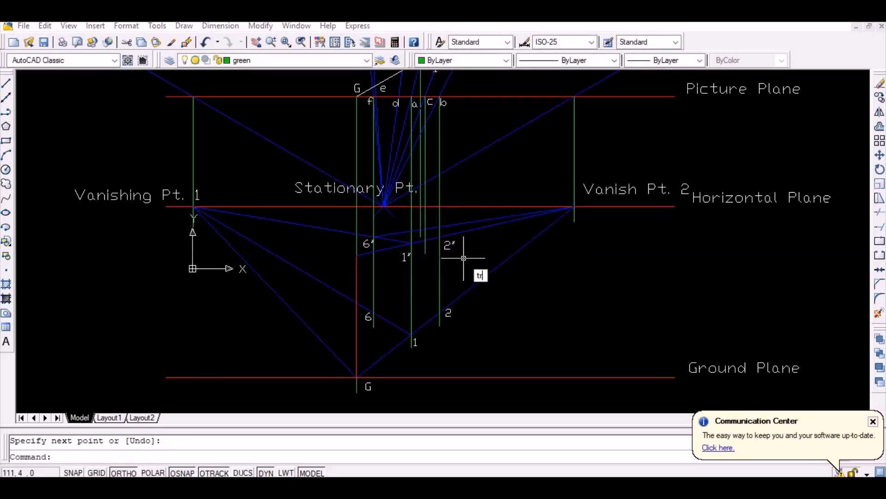
- Trim the lower end of c's vertical line at the line joining 6" and Vanishing Pt. 2
{"action": "key", "text": "Return"}
{"action": "left_click", "coordinate": [450, 224]}
{"action": "key", "text": "Return"}
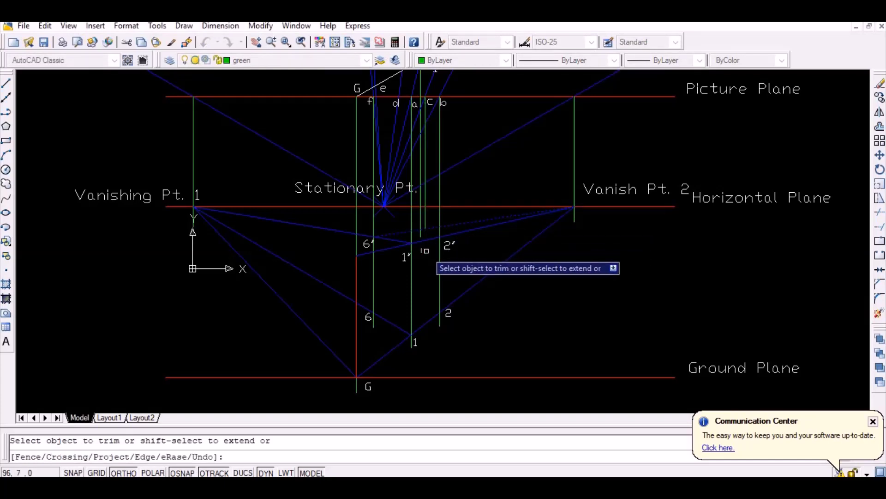
{"action": "key", "text": "Return"}
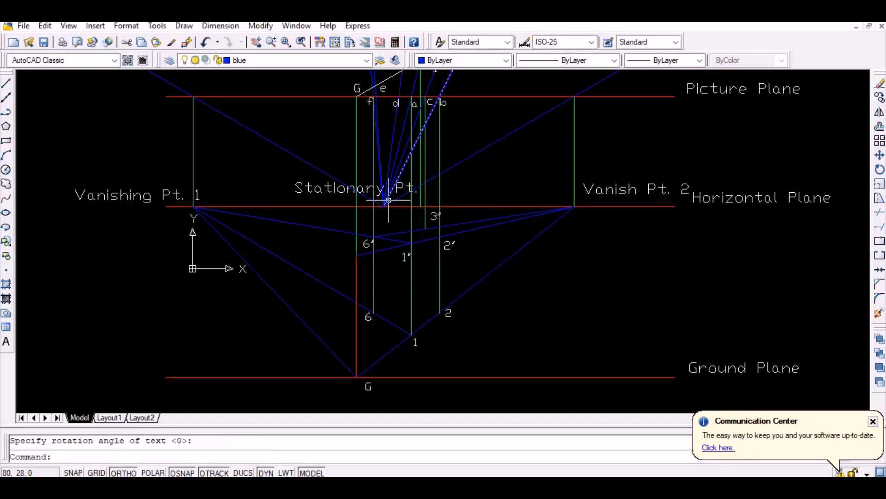
- Draw a blue line from point 3" to Vanishing Pt. 1
{"action": "type", "text": "l"}
{"action": "key", "text": "Return"}
{"action": "left_click", "coordinate": [424, 229]}
{"action": "key", "text": "F8"}
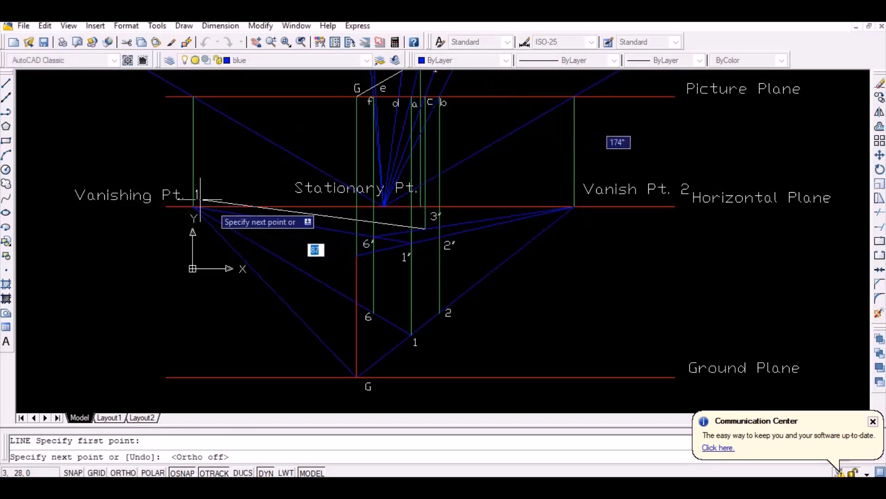
{"action": "left_click", "coordinate": [194, 208]}
{"action": "key", "text": "Return"}
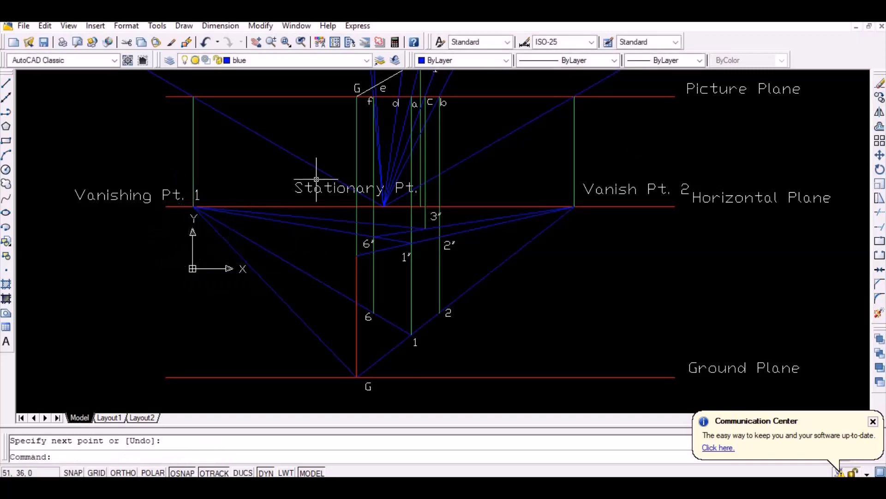
- On the green layer, draw a vertical line from point d on the picture plane down past the line joining 3" and Vanishing Pt. 1
{"action": "scroll", "coordinate": [346, 191], "scroll_direction": "down", "scroll_amount": 3}
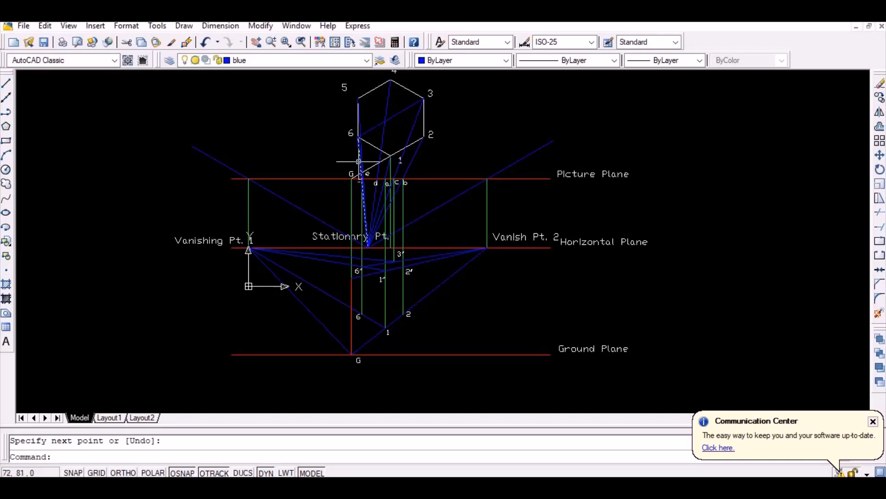
{"action": "left_click", "coordinate": [366, 61]}
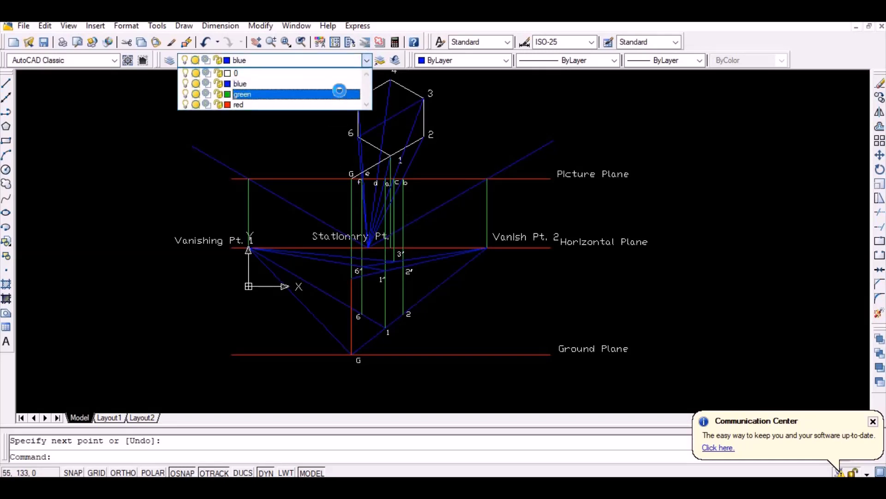
{"action": "left_click", "coordinate": [339, 91]}
{"action": "type", "text": "l"}
{"action": "key", "text": "Return"}
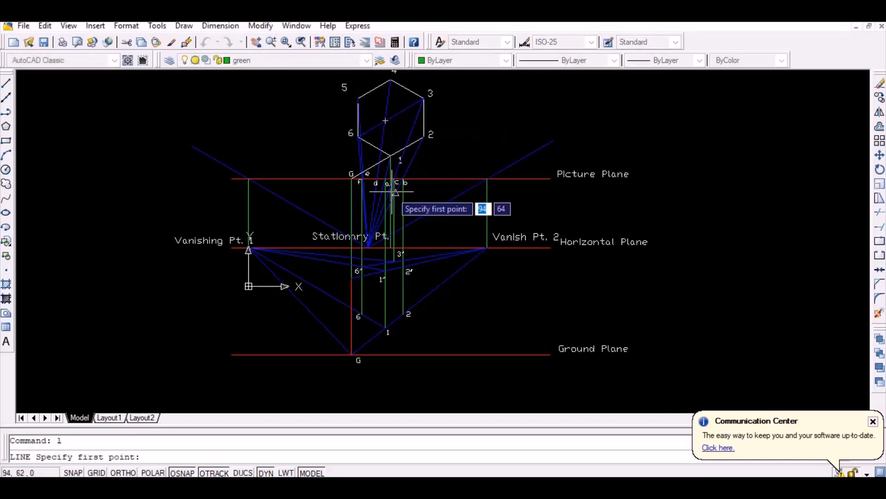
{"action": "left_click", "coordinate": [378, 179]}
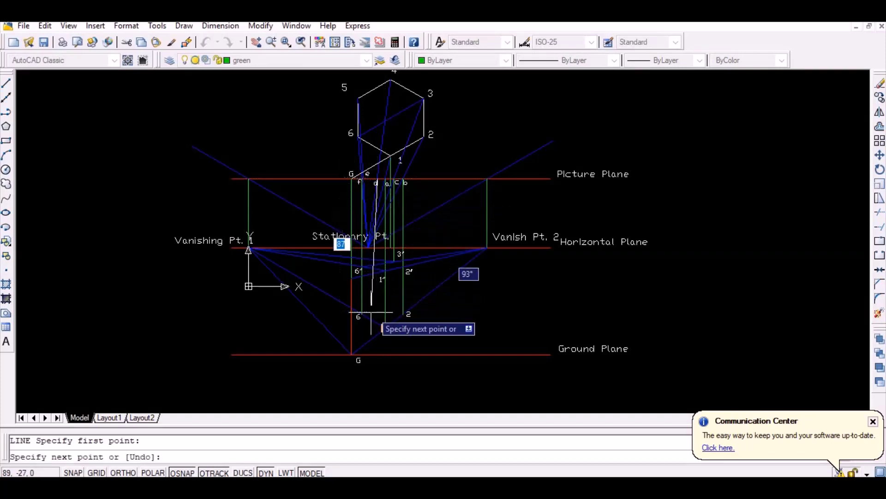
{"action": "scroll", "coordinate": [382, 326], "scroll_direction": "up", "scroll_amount": 3}
{"action": "key", "text": "F8"}
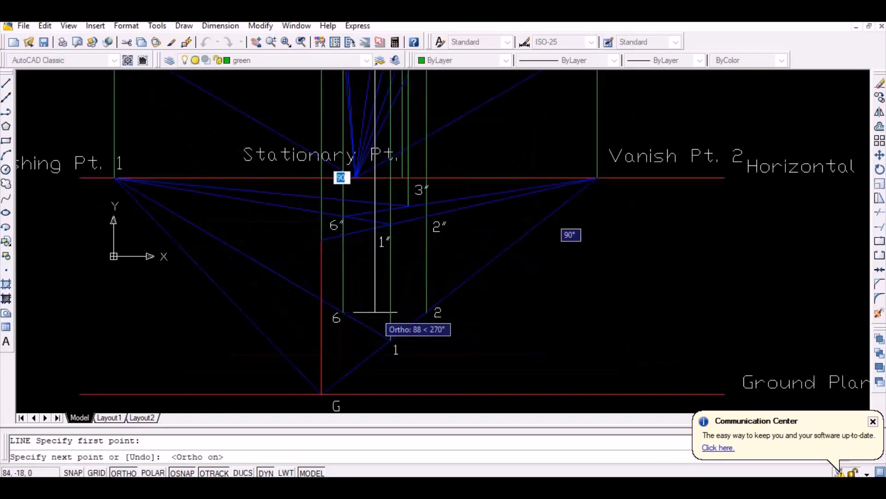
{"action": "scroll", "coordinate": [370, 202], "scroll_direction": "up", "scroll_amount": 3}
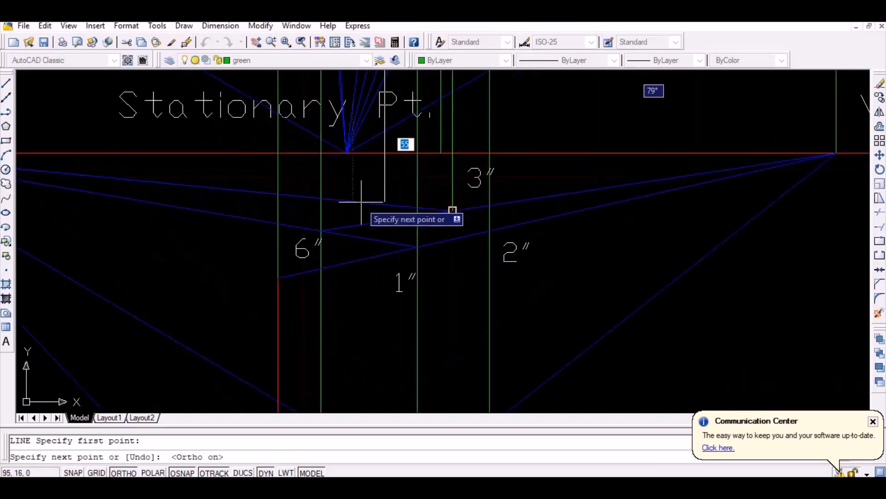
{"action": "left_click", "coordinate": [385, 213]}
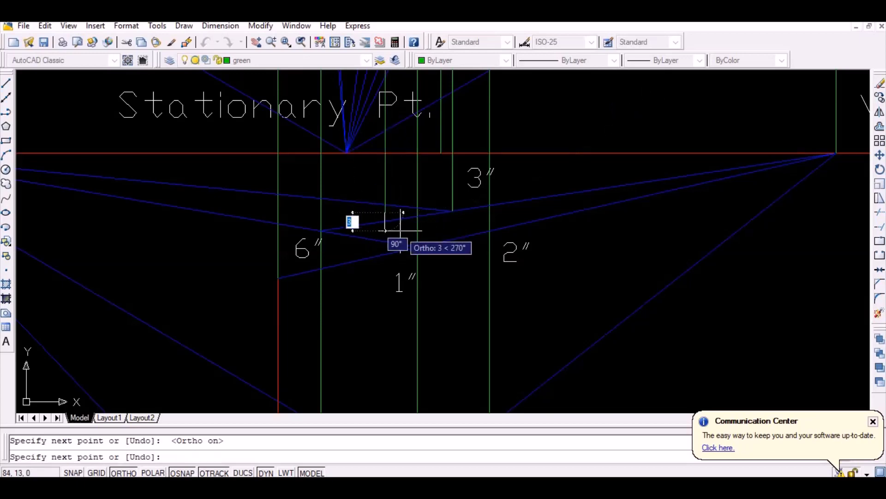
{"action": "key", "text": "Return"}
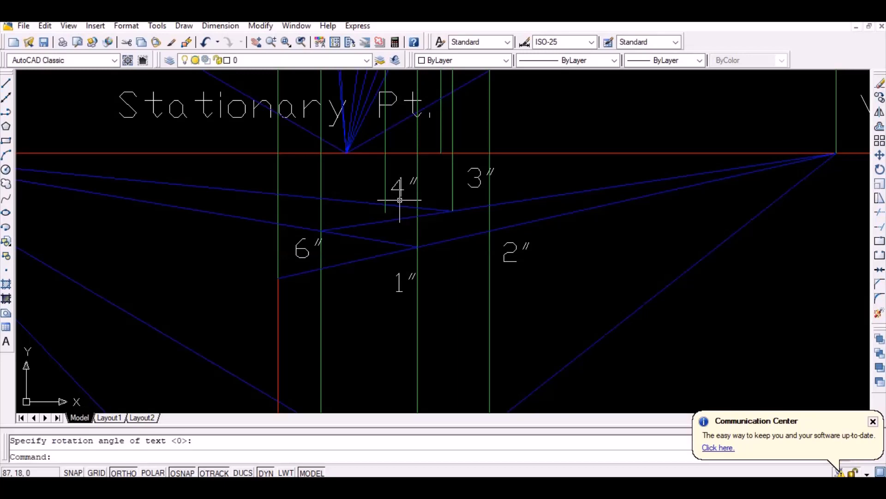
- On the blue layer, draw a line from point 2" to Vanishing Pt. 1
{"action": "type", "text": "z"}
{"action": "key", "text": "Return"}
{"action": "type", "text": "a"}
{"action": "key", "text": "Return"}
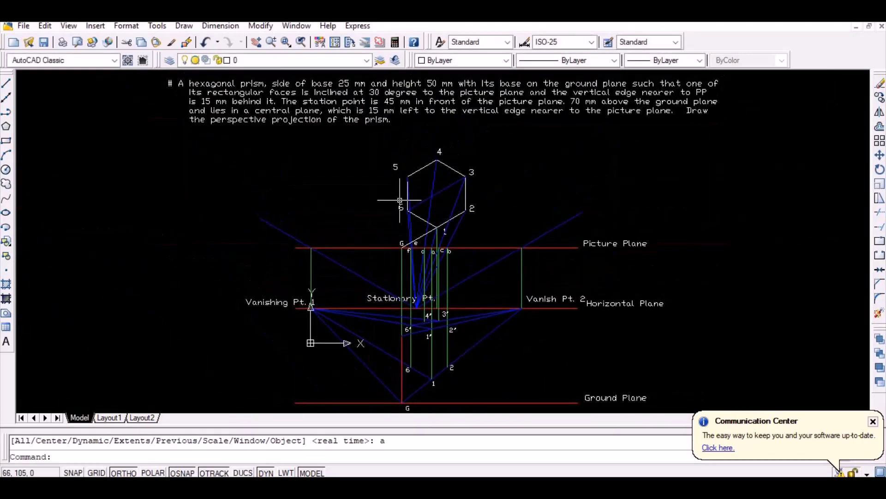
{"action": "left_click", "coordinate": [366, 60]}
{"action": "left_click", "coordinate": [351, 81]}
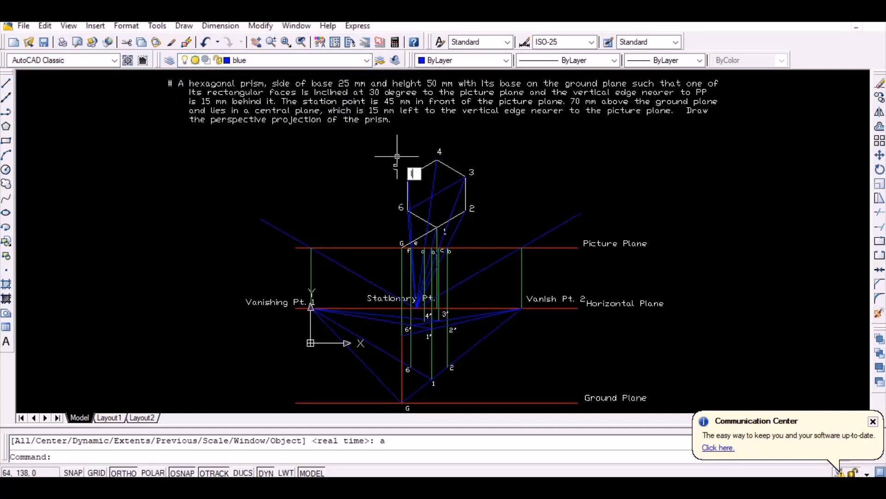
{"action": "type", "text": "l"}
{"action": "key", "text": "Return"}
{"action": "scroll", "coordinate": [420, 350], "scroll_direction": "up", "scroll_amount": 3}
{"action": "left_click", "coordinate": [476, 301]}
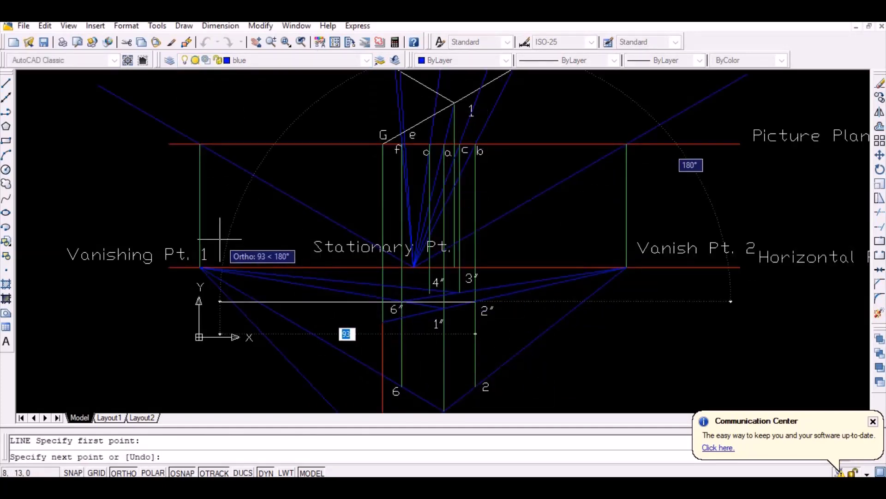
{"action": "key", "text": "F8"}
{"action": "left_click", "coordinate": [200, 267]}
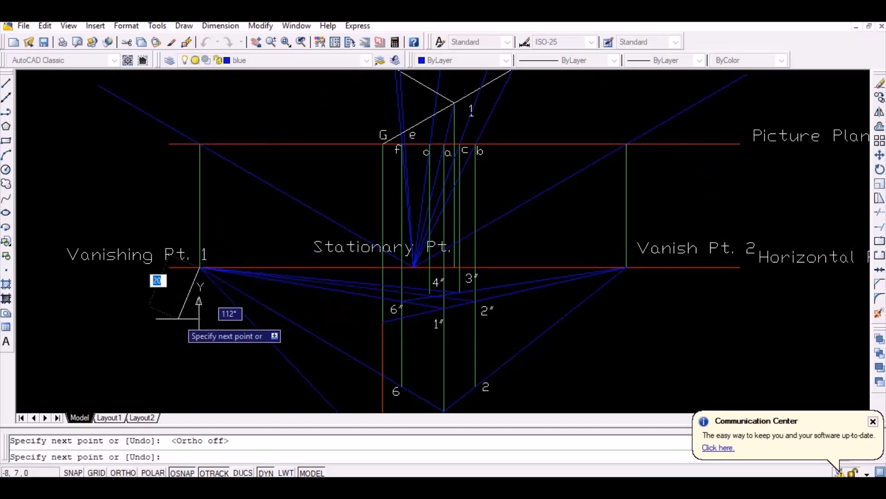
{"action": "key", "text": "Return"}
- On the green layer, draw a vertical line from point e on the picture plane down past the line joining 2" and Vanishing Pt. 1
{"action": "left_click", "coordinate": [364, 64]}
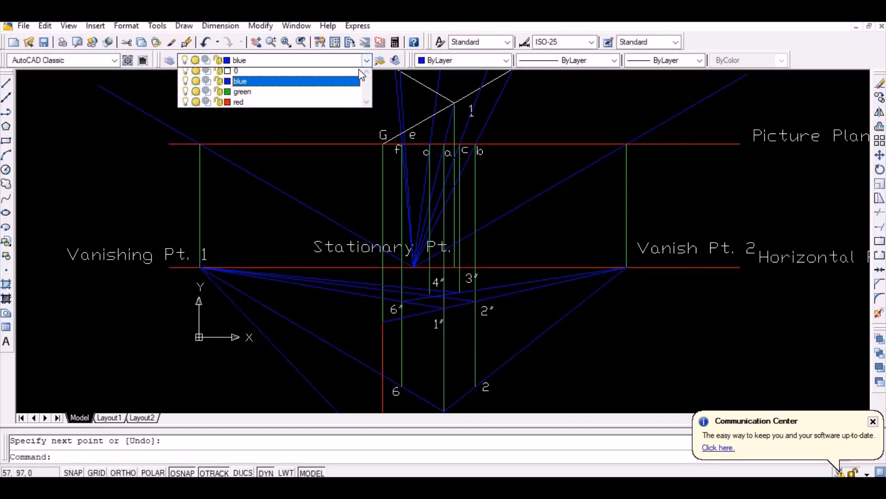
{"action": "scroll", "coordinate": [450, 134], "scroll_direction": "down", "scroll_amount": 2}
{"action": "left_click_drag", "start_coordinate": [444, 134], "coordinate": [421, 172]}
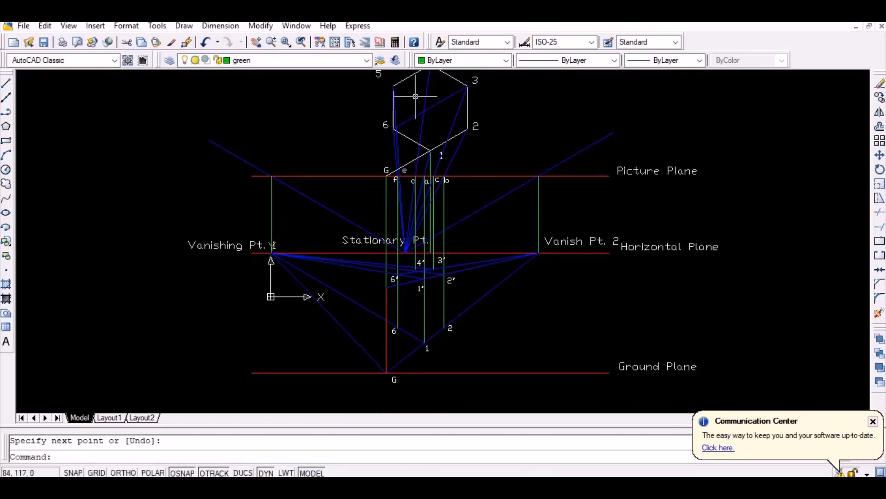
{"action": "key", "text": "l"}
{"action": "key", "text": "Return"}
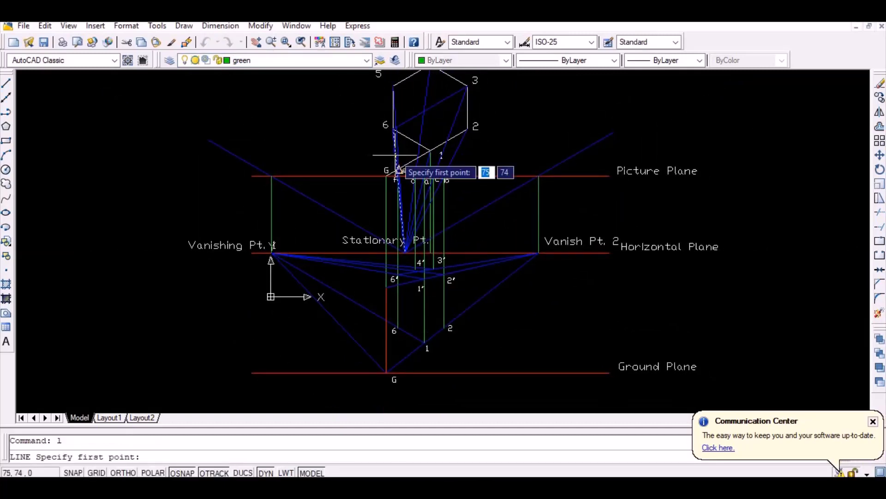
{"action": "scroll", "coordinate": [401, 180], "scroll_direction": "up", "scroll_amount": 5}
{"action": "left_click", "coordinate": [357, 176]}
{"action": "left_click_drag", "start_coordinate": [405, 291], "coordinate": [405, 141]}
{"action": "left_click_drag", "start_coordinate": [404, 346], "coordinate": [410, 298]}
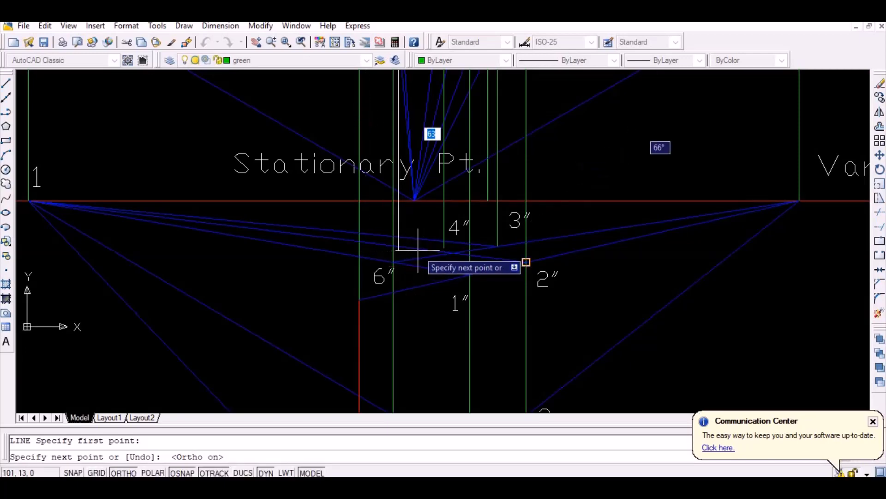
{"action": "left_click", "coordinate": [429, 314]}
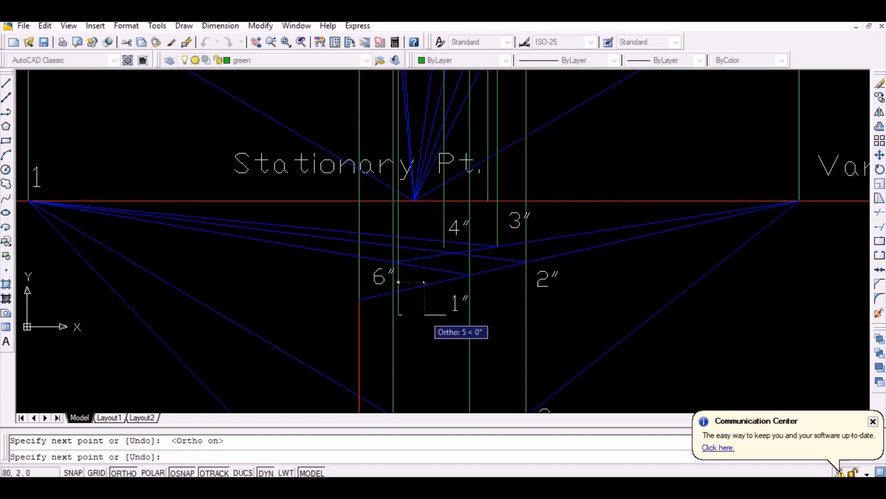
{"action": "key", "text": "Return"}
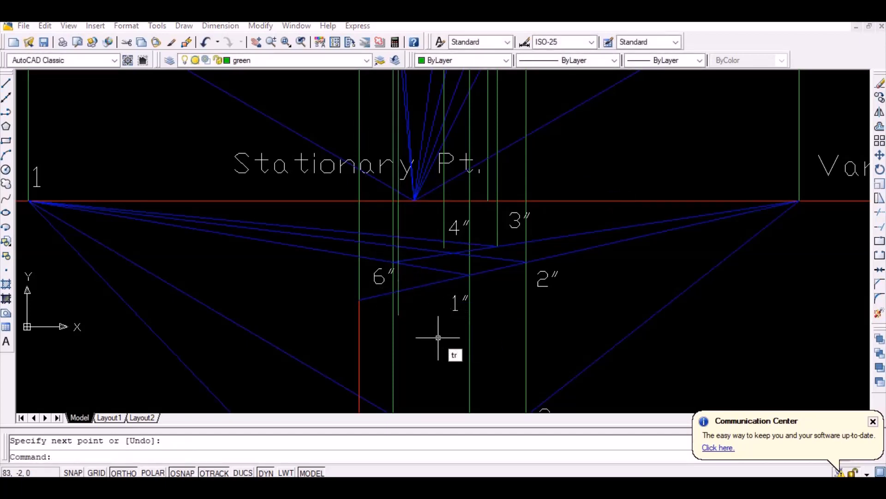
- Trim the lower end of e's vertical line at the line joining 2" and Vanishing Pt. 1
{"action": "key", "text": "Return"}
{"action": "left_click", "coordinate": [418, 249]}
{"action": "key", "text": "Return"}
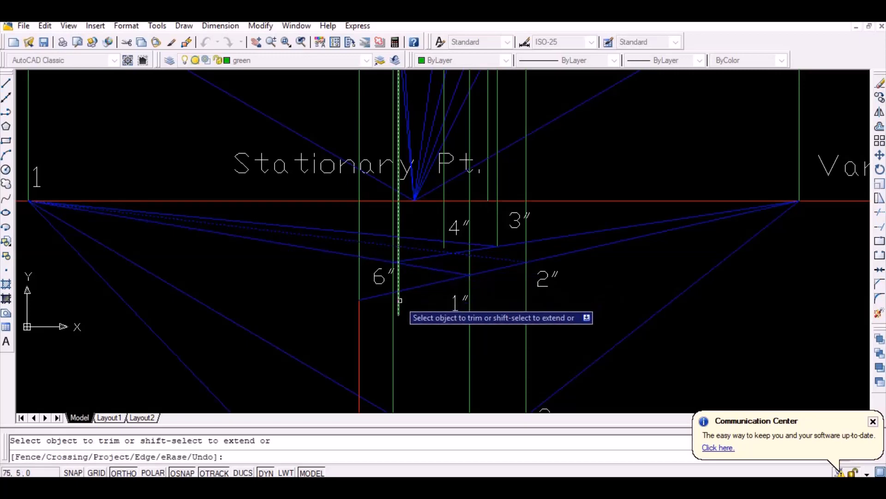
{"action": "key", "text": "Return"}
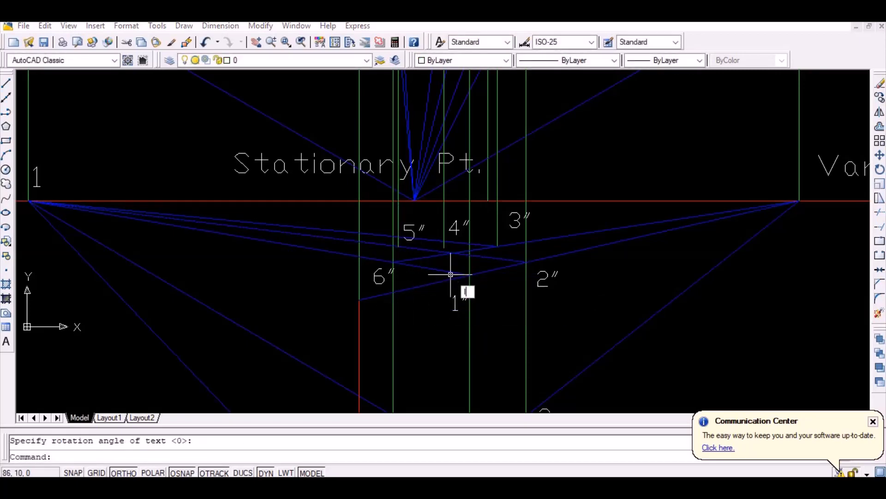
- Draw the prism's top face as a closed outline through points 1", 2", 3", 4", 5" and 6"
{"action": "key", "text": "Return"}
{"action": "left_click", "coordinate": [470, 275]}
{"action": "key", "text": "F8"}
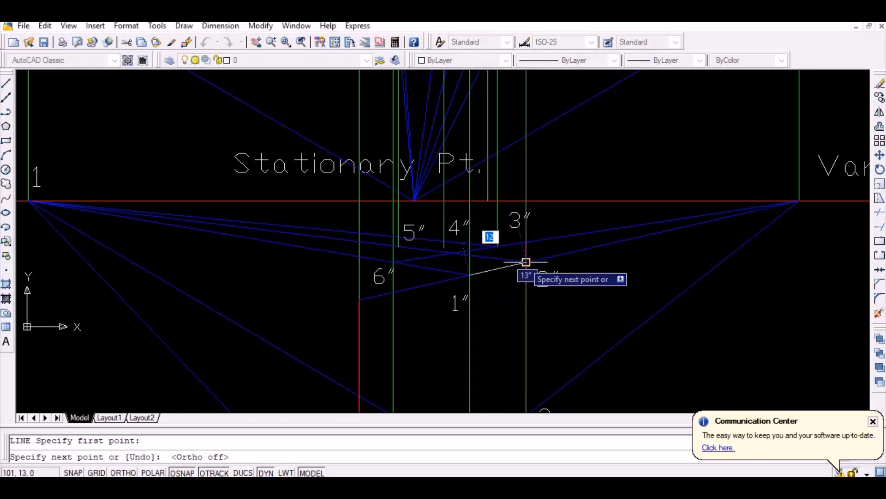
{"action": "left_click", "coordinate": [526, 262]}
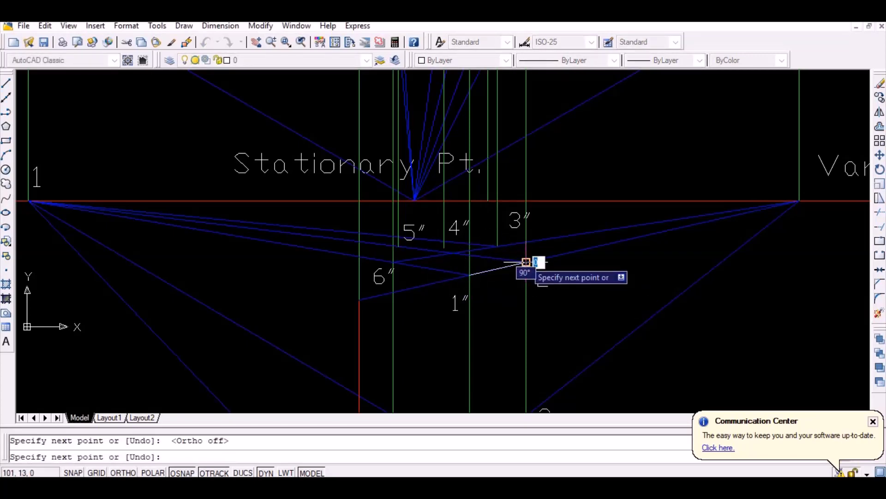
{"action": "left_click", "coordinate": [498, 246]}
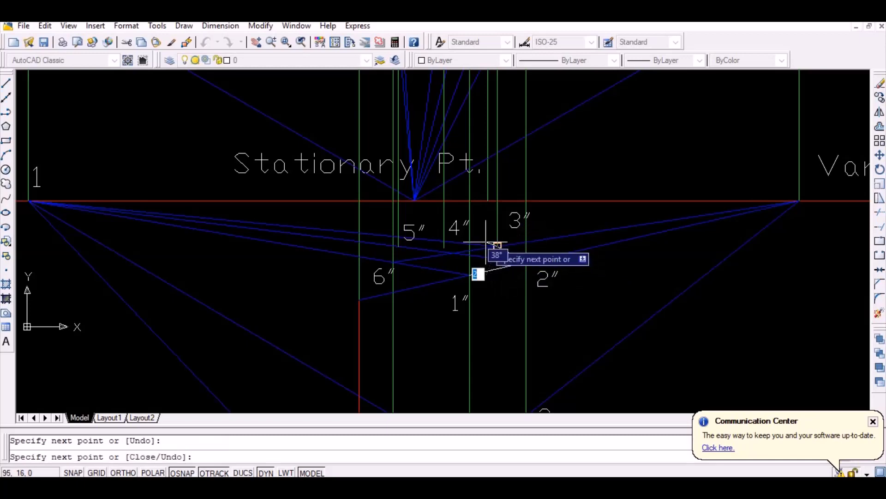
{"action": "left_click", "coordinate": [445, 241]}
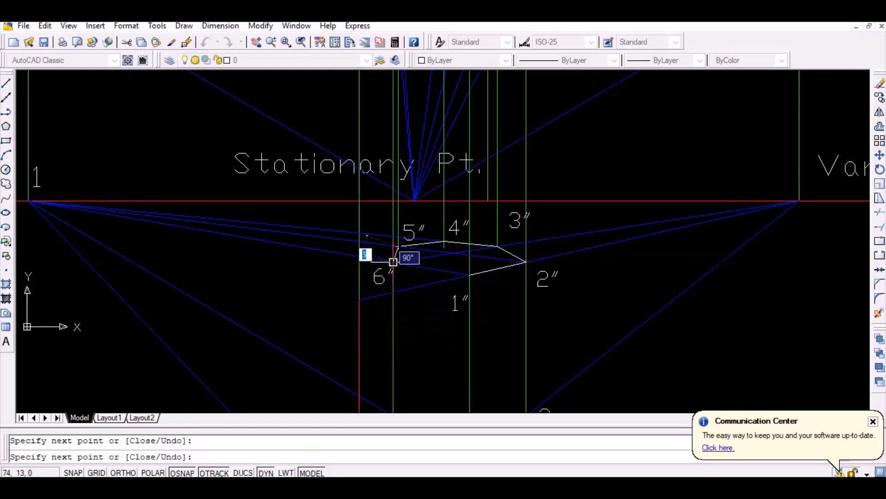
{"action": "left_click", "coordinate": [393, 261]}
{"action": "left_click", "coordinate": [469, 276]}
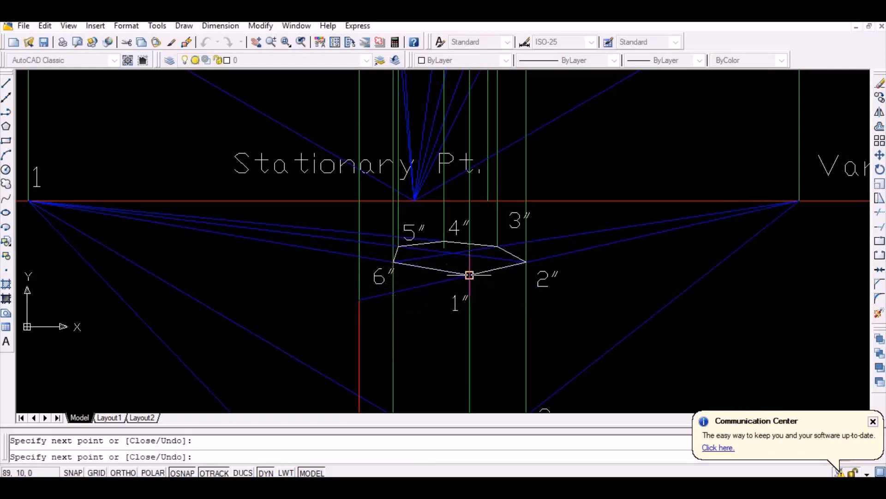
{"action": "key", "text": "Return"}
- Draw connected prism edges from 1" down to 1, across to 2 and up to 2"
{"action": "left_click_drag", "start_coordinate": [481, 317], "coordinate": [439, 230]}
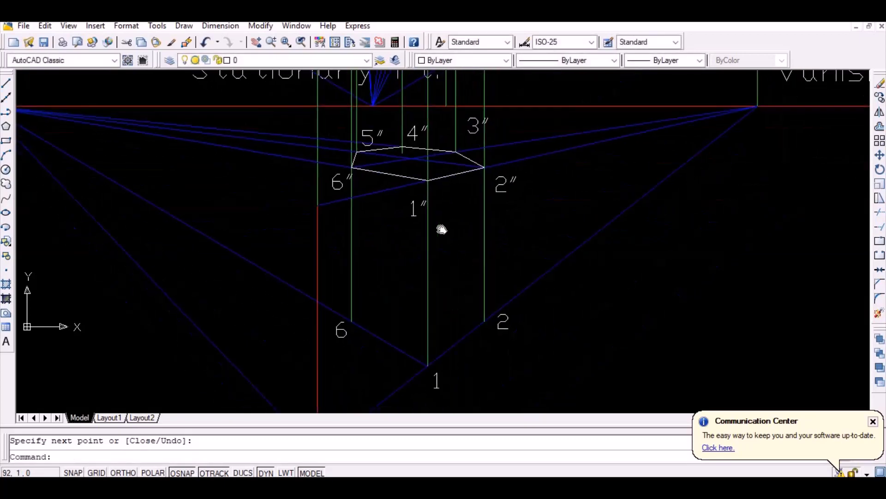
{"action": "key", "text": "Return"}
{"action": "left_click", "coordinate": [432, 186]}
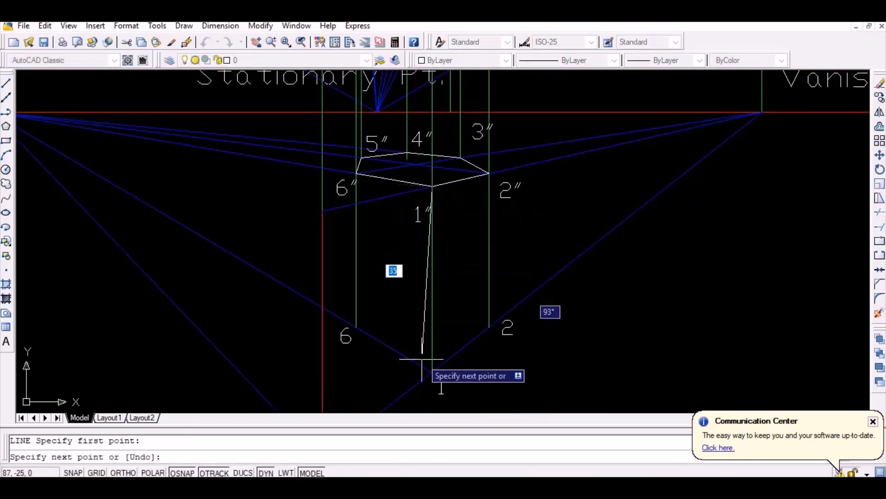
{"action": "left_click", "coordinate": [433, 349]}
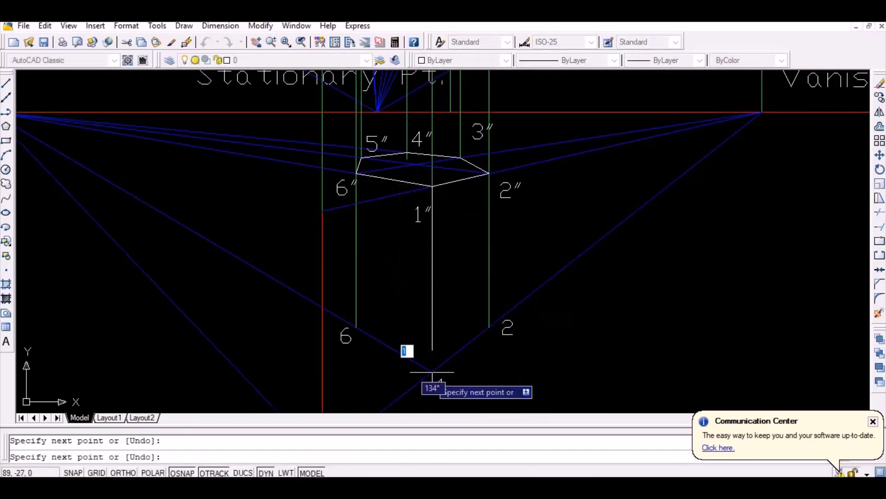
{"action": "left_click", "coordinate": [489, 327]}
{"action": "left_click", "coordinate": [489, 173]}
{"action": "key", "text": "Return"}
- Draw the remaining visible prism edges from point 6 to 1 and from point 6 up to 6"
{"action": "key", "text": "Return"}
{"action": "left_click", "coordinate": [356, 327]}
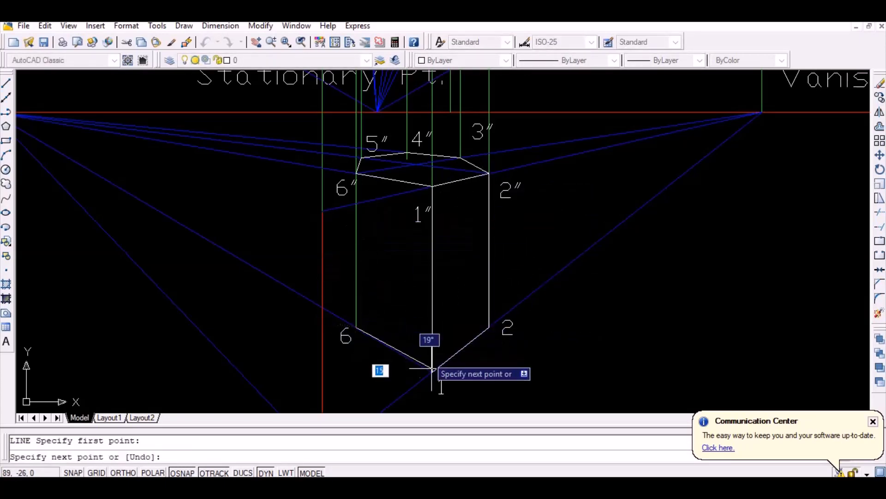
{"action": "left_click", "coordinate": [432, 370]}
{"action": "key", "text": "Return"}
{"action": "key", "text": "Return"}
{"action": "left_click", "coordinate": [356, 327]}
{"action": "left_click", "coordinate": [356, 173]}
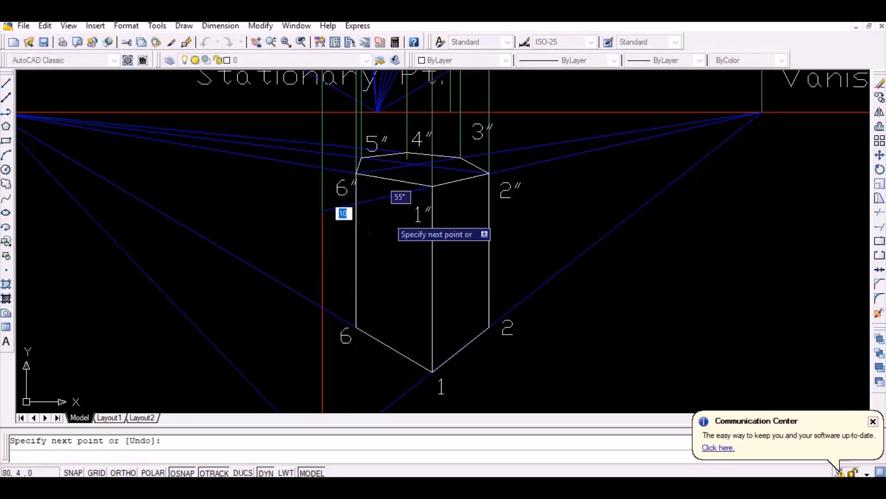
{"action": "key", "text": "Return"}
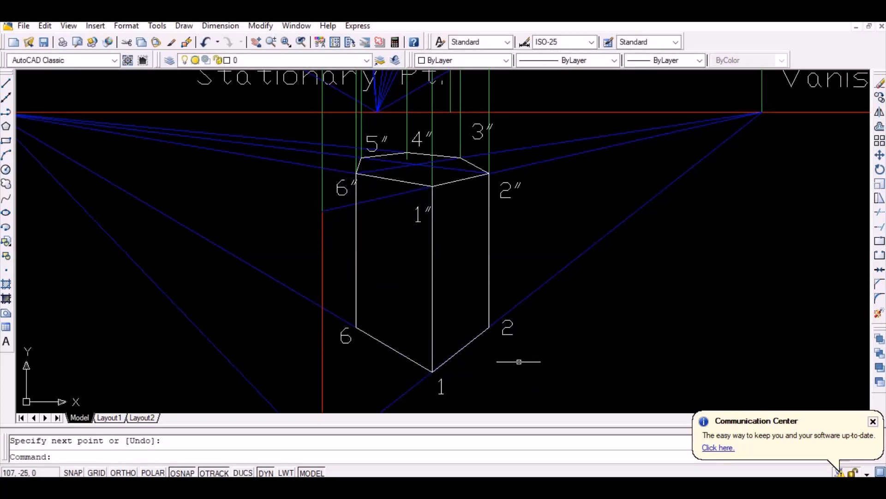
{"action": "type", "text": "z"}
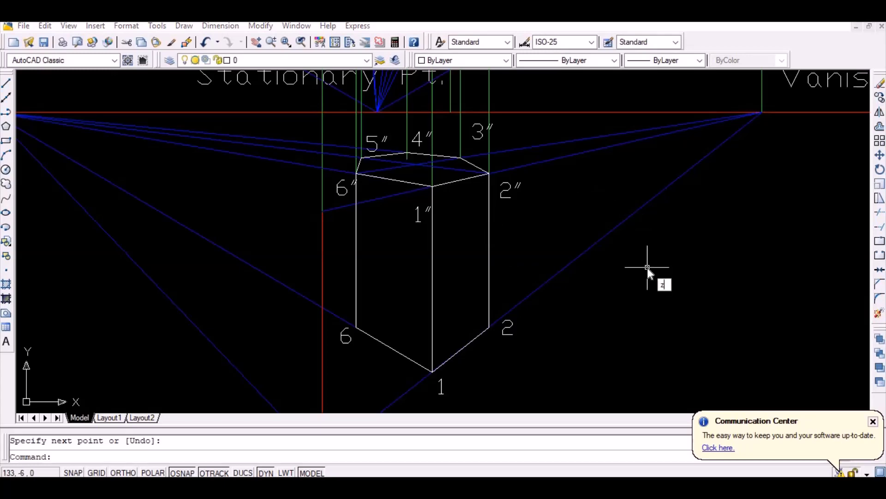
{"action": "key", "text": "Return"}
{"action": "type", "text": "a"}
{"action": "key", "text": "Return"}
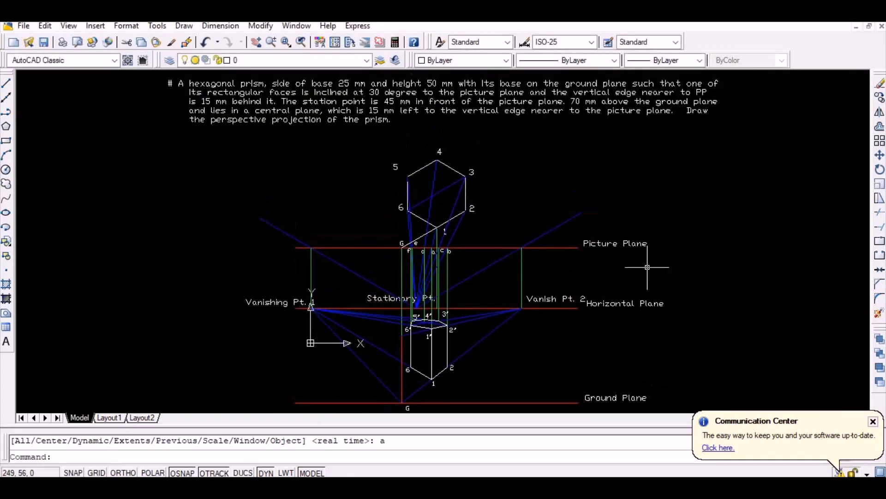